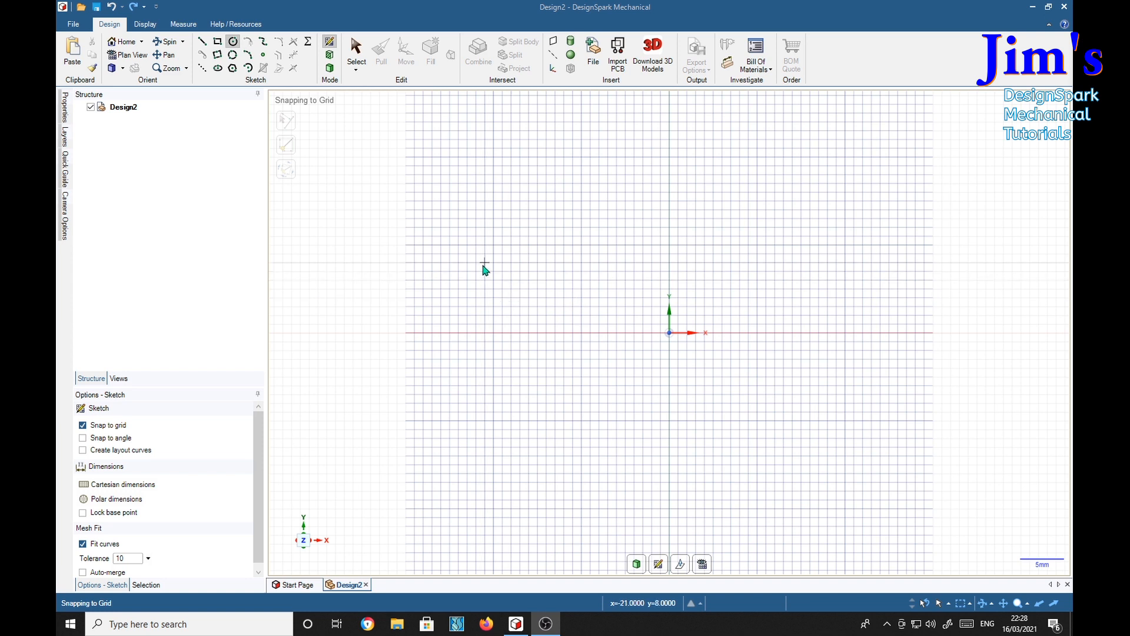
Step: Sketch a circle about 26 mm in diameter centred on the origin
click(234, 43)
click(670, 333)
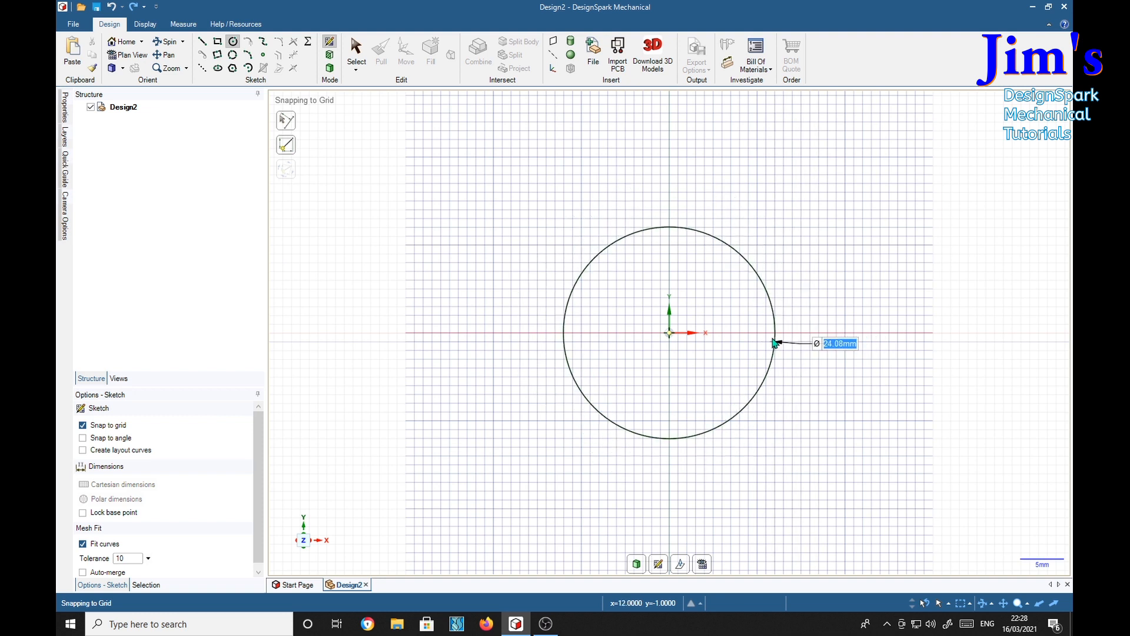
click(784, 342)
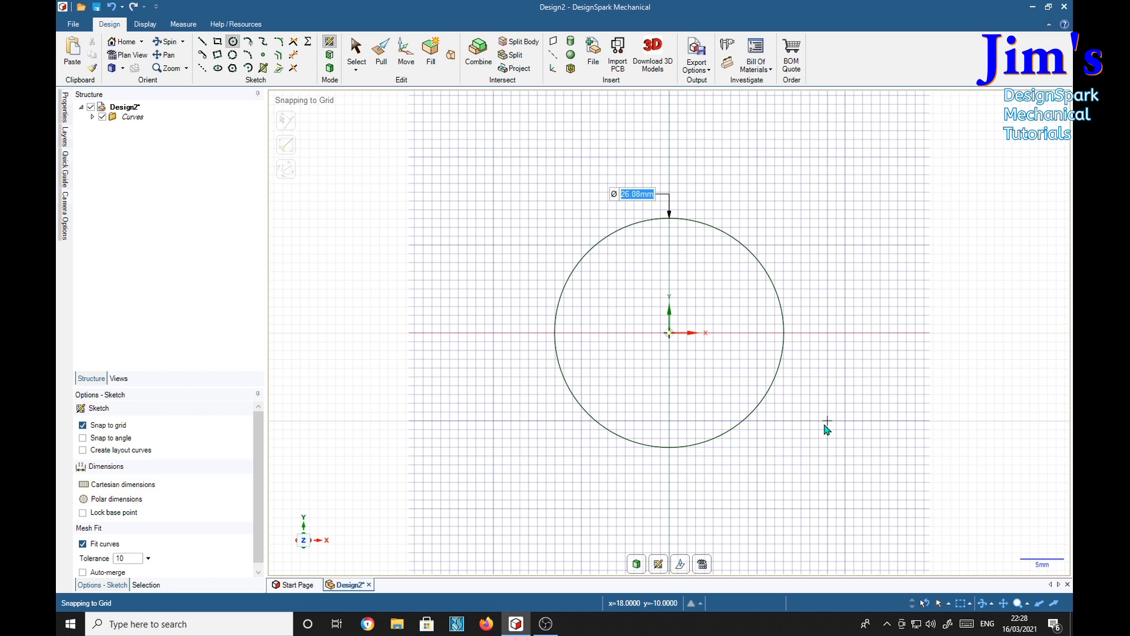
Step: Pull the circular face upward into a solid cylinder roughly as tall as its diameter
key(p)
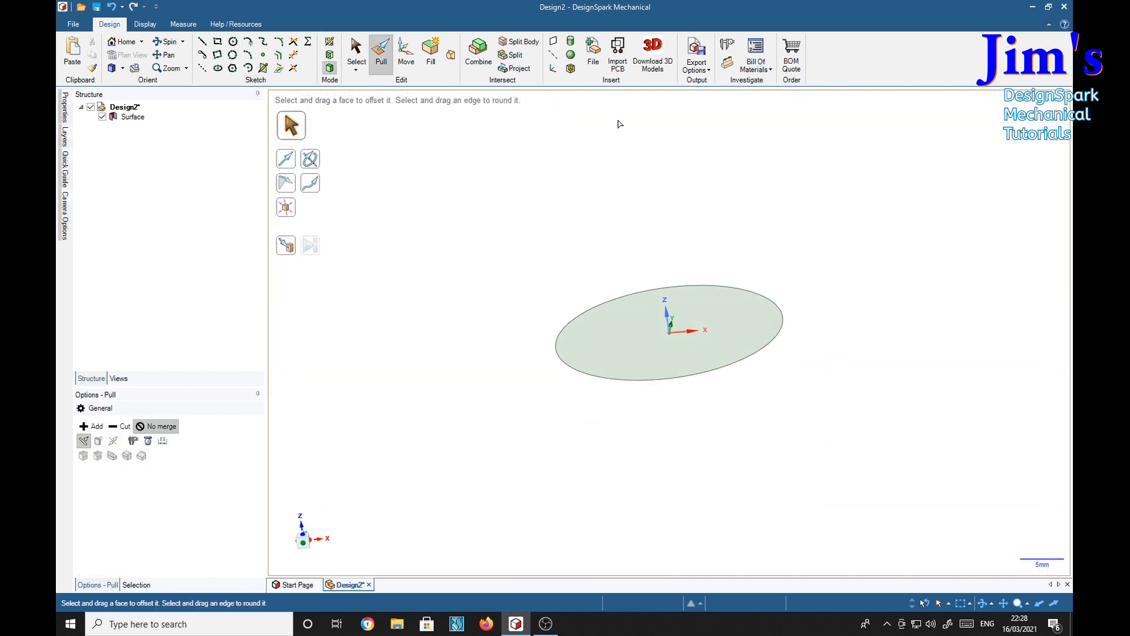
click(706, 325)
shift+middle_drag(782, 375, 757, 464)
drag(686, 422, 657, 220)
click(931, 309)
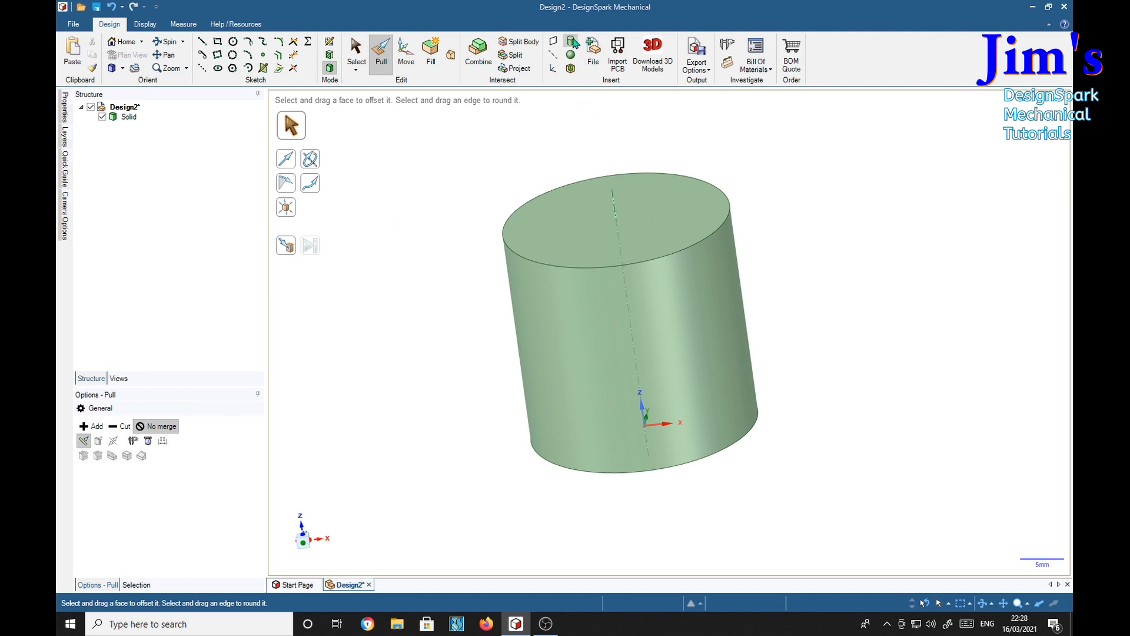
Step: Shell the cylinder with a 2 mm wall thickness, removing its top face
click(571, 68)
click(647, 209)
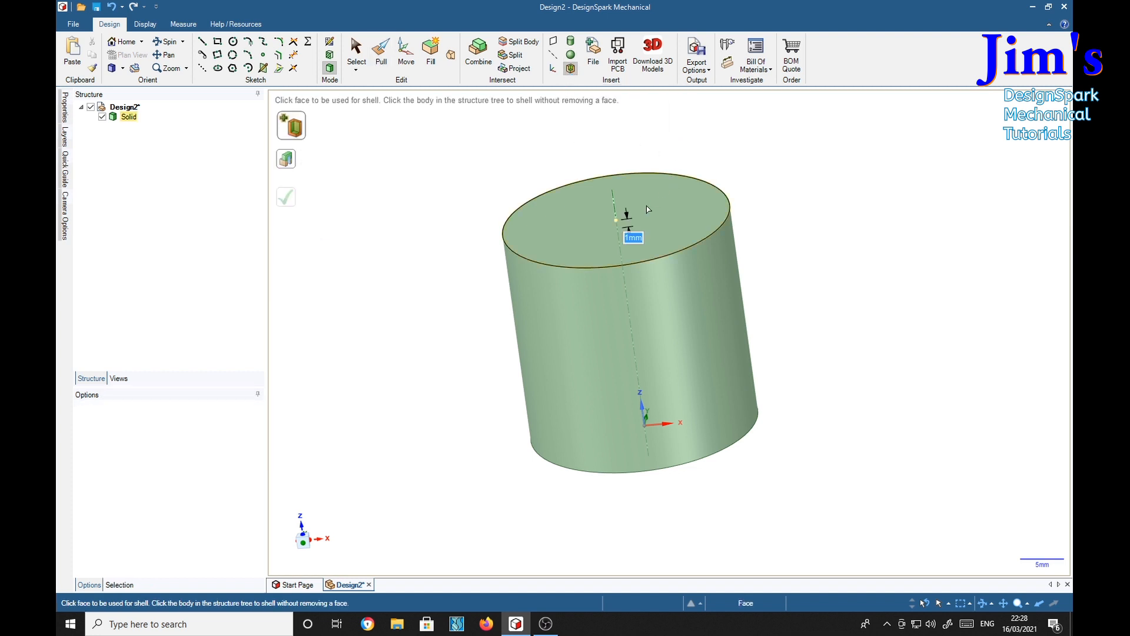
text(2)
key(Return)
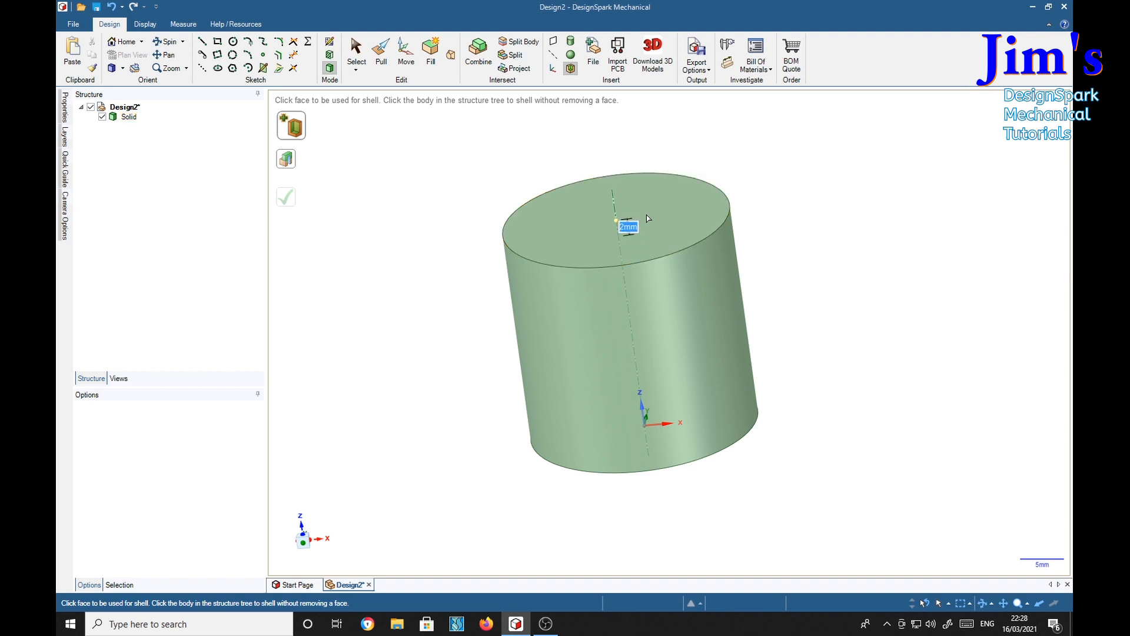
middle_drag(853, 221, 883, 235)
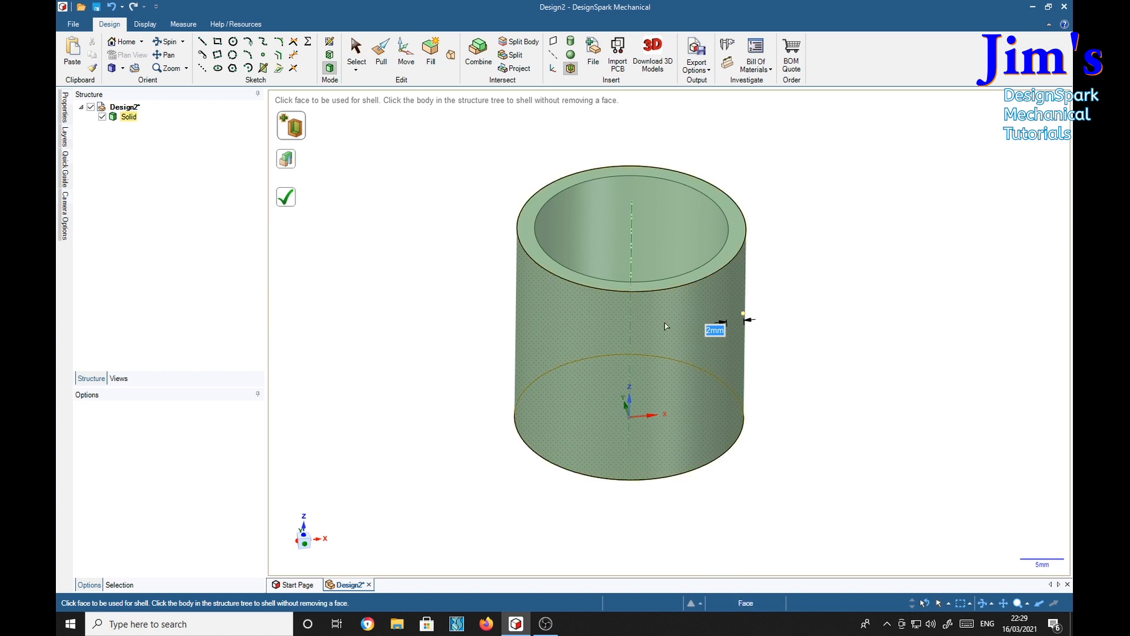
Step: Open a section through the cup's central axis, viewed straight on
click(356, 53)
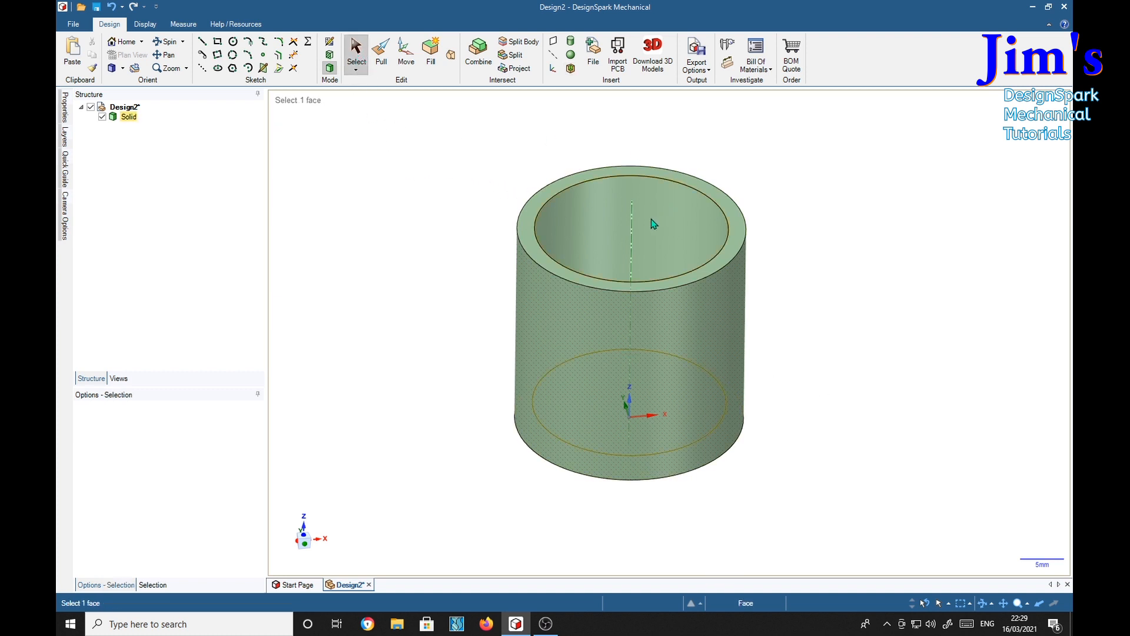
click(631, 238)
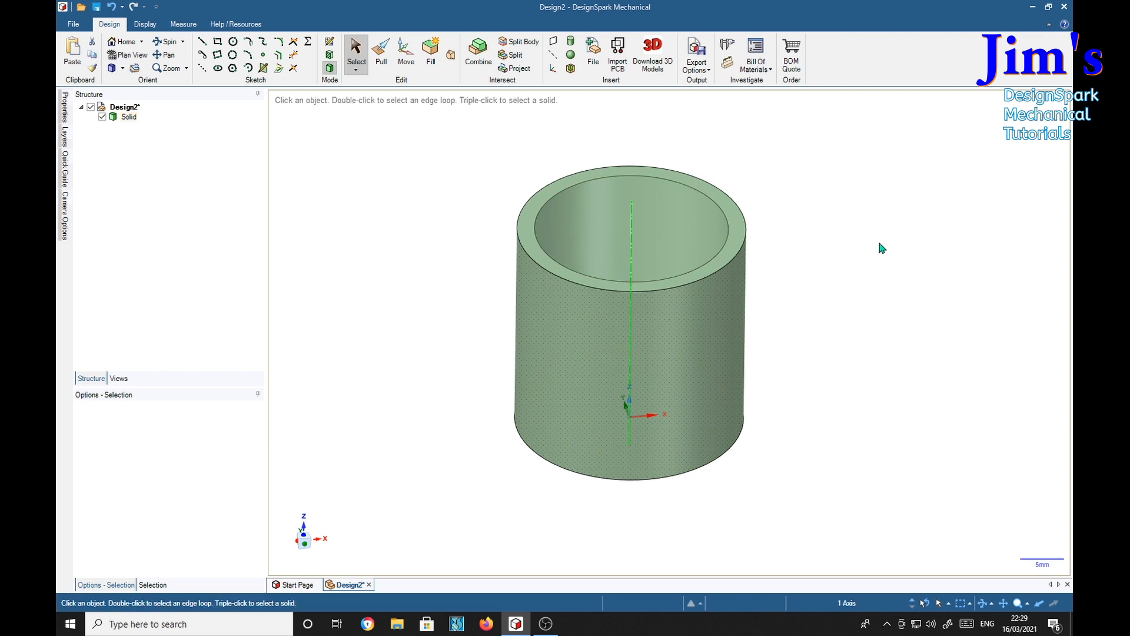
key(x)
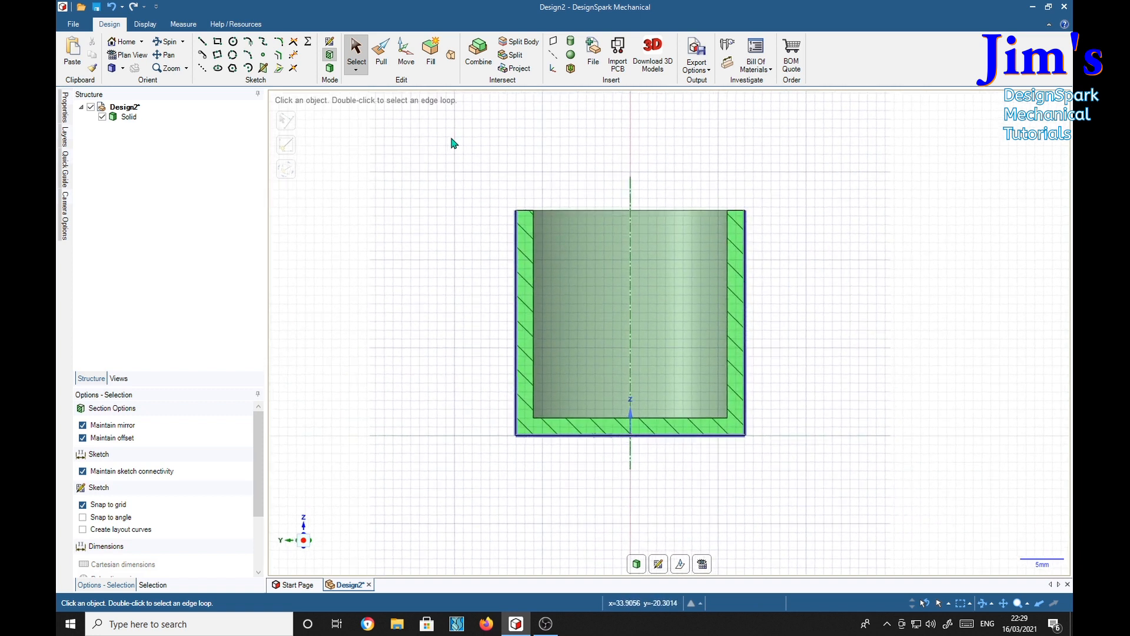
Step: Draw an open spline handle path with ends inside the cup wall about 15 mm apart, bulging about 11 mm outward, and return to 3D mode
click(263, 43)
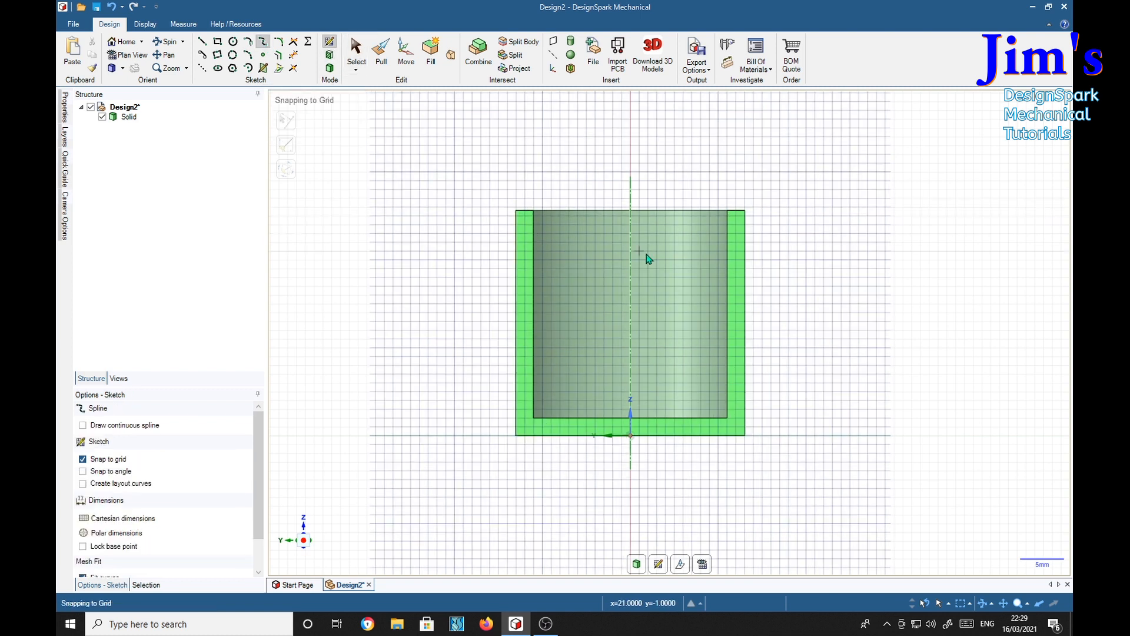
click(736, 260)
click(772, 251)
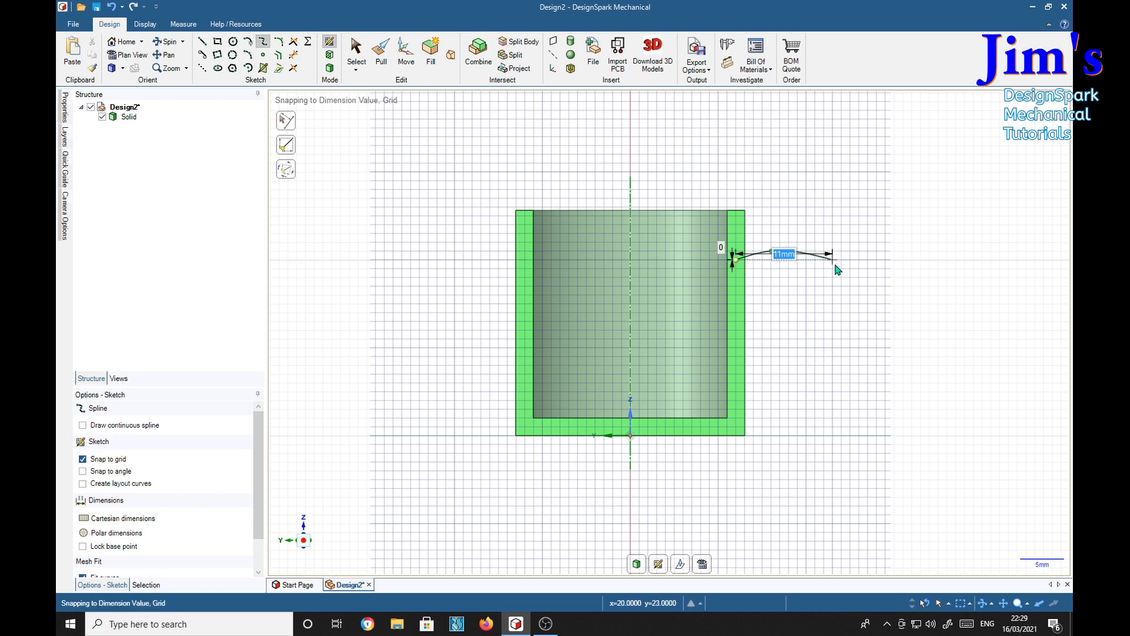
click(824, 277)
click(833, 348)
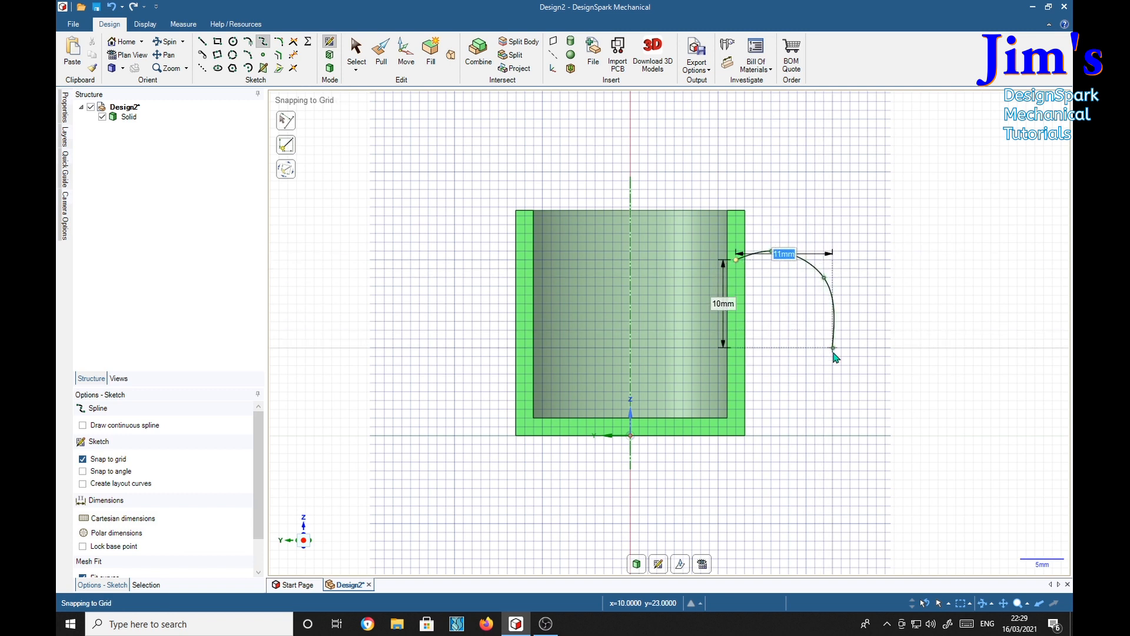
click(816, 409)
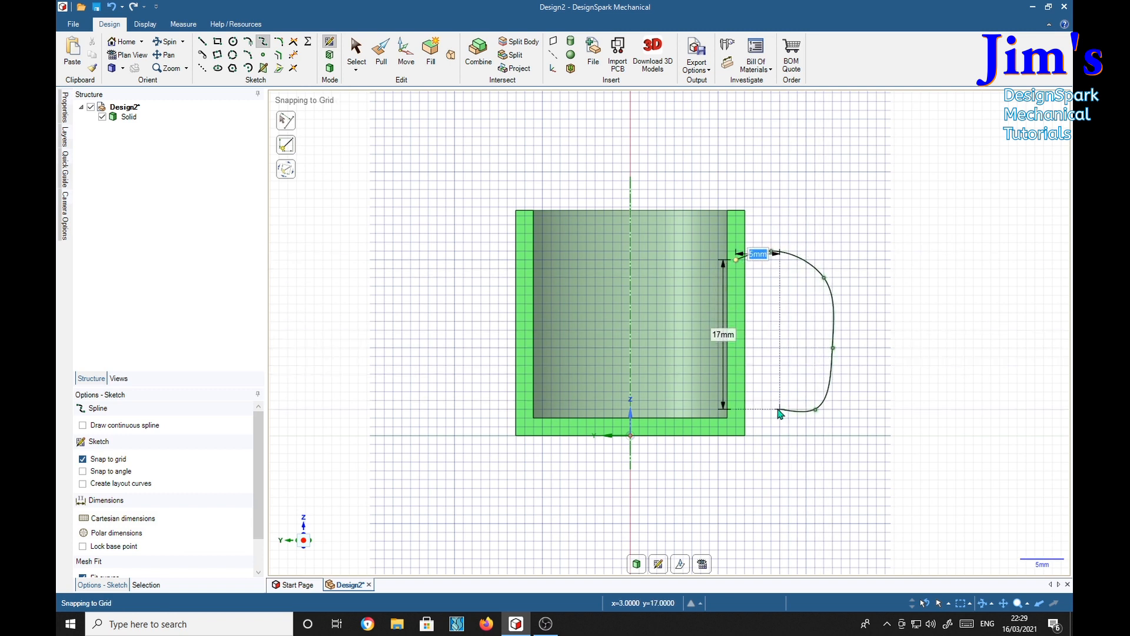
click(771, 406)
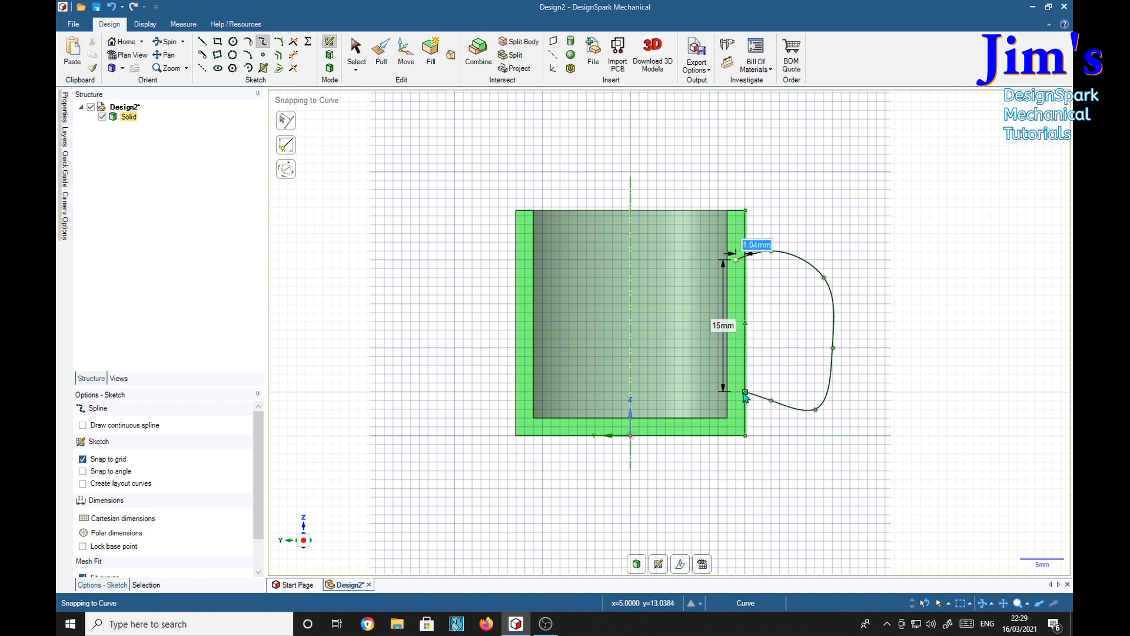
click(737, 393)
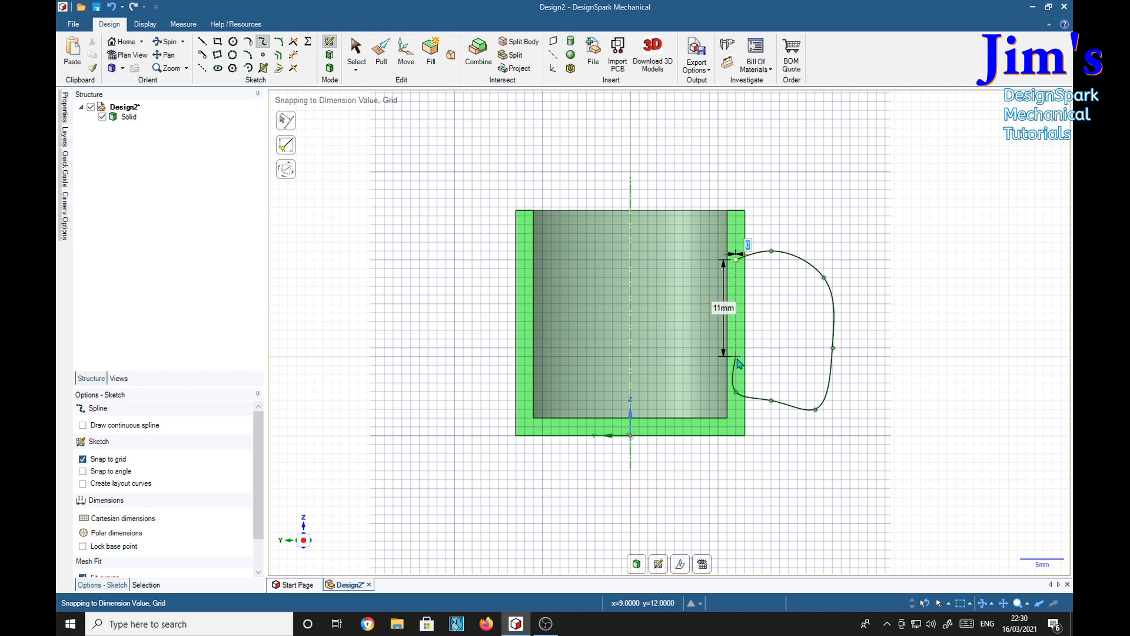
key(Escape)
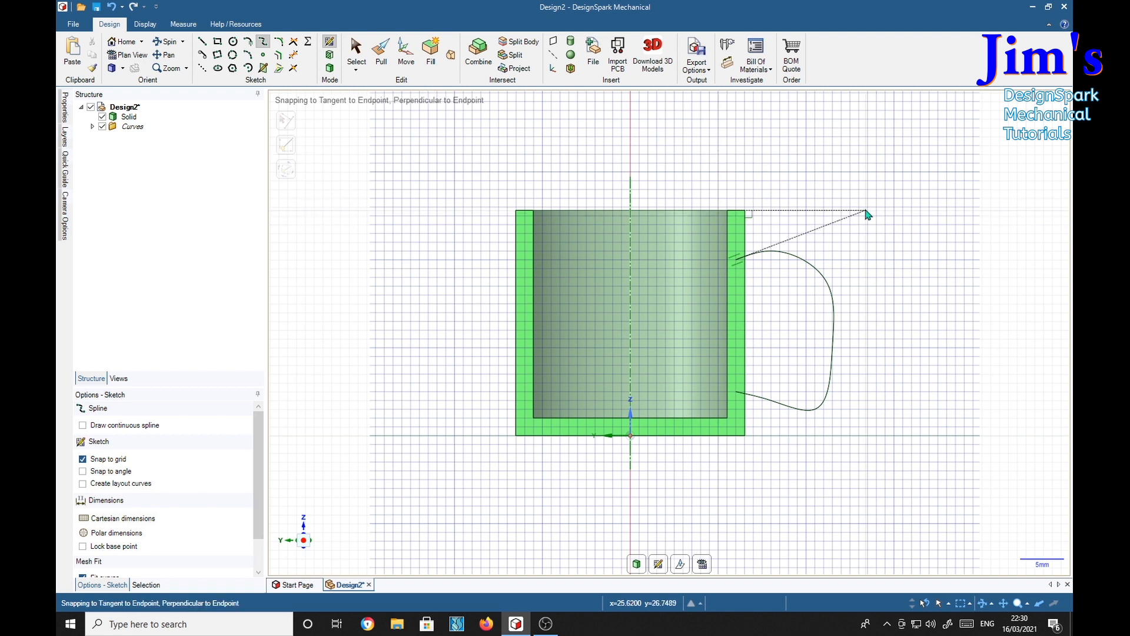
key(d)
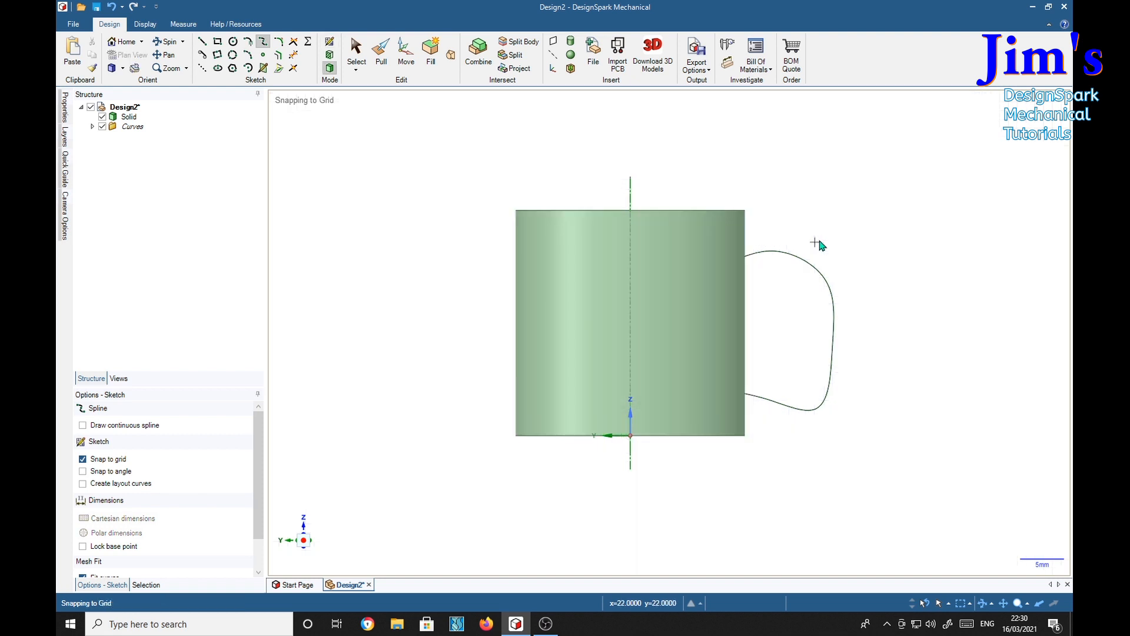
Step: Create a cylinder along the handle spline with a radius of about 1.3 mm, merged with the cup
click(358, 56)
click(814, 264)
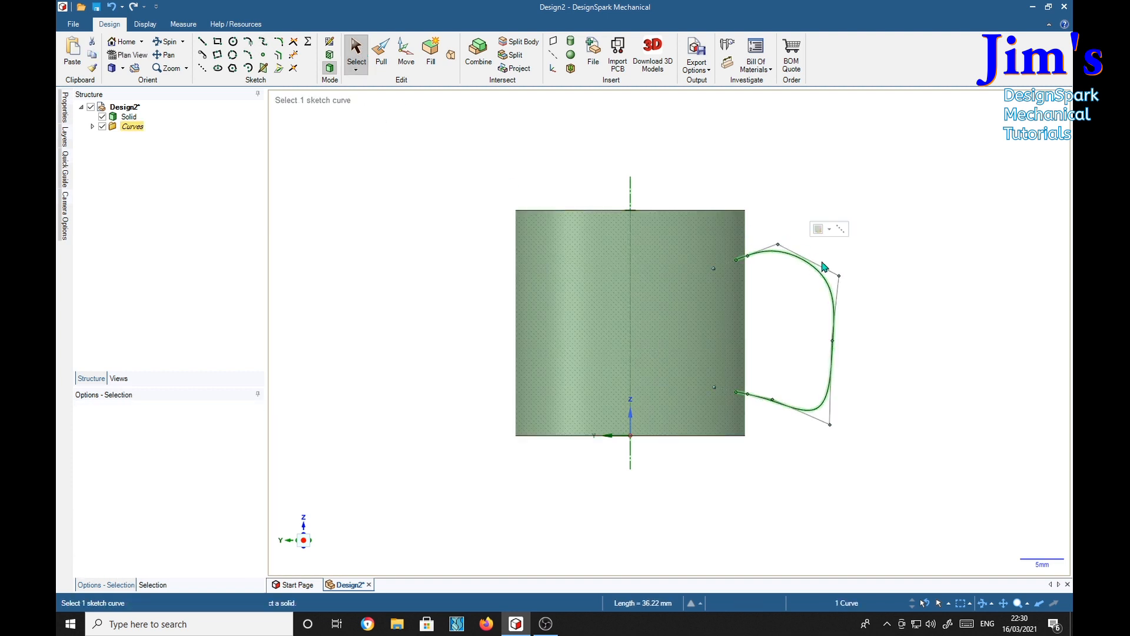
mouse_move(600, 147)
middle_down()
mouse_move(611, 135)
mouse_move(641, 148)
mouse_move(612, 135)
mouse_move(719, 118)
mouse_move(599, 172)
mouse_move(590, 153)
middle_up()
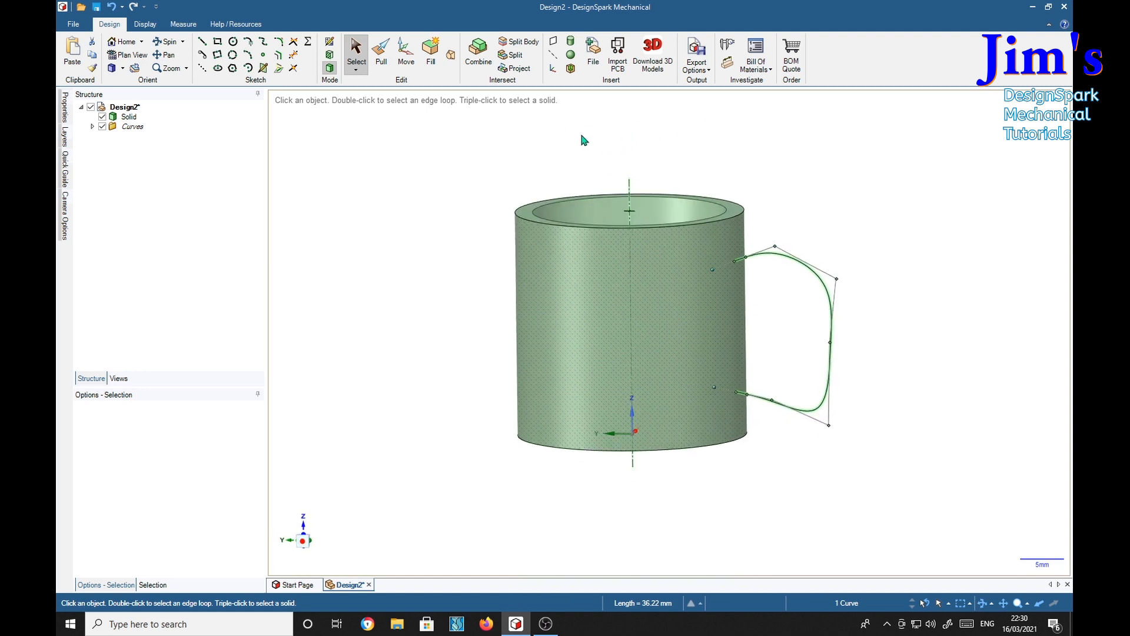
click(569, 42)
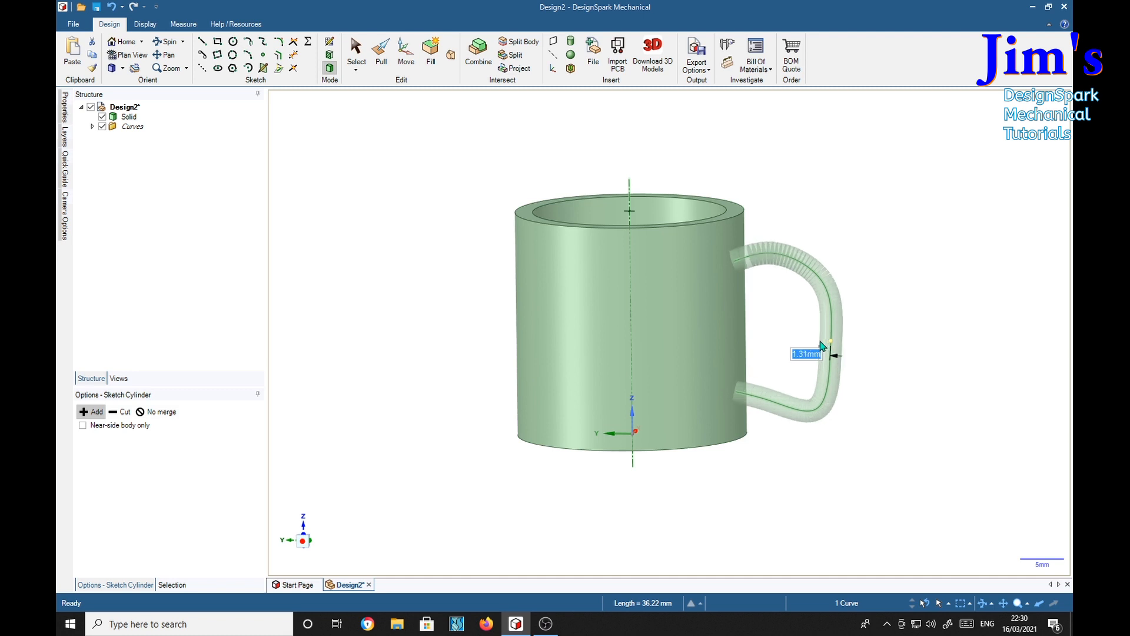
click(822, 346)
mouse_move(894, 464)
middle_down()
mouse_move(906, 479)
mouse_move(784, 482)
mouse_move(891, 459)
mouse_move(923, 485)
mouse_move(932, 478)
middle_up()
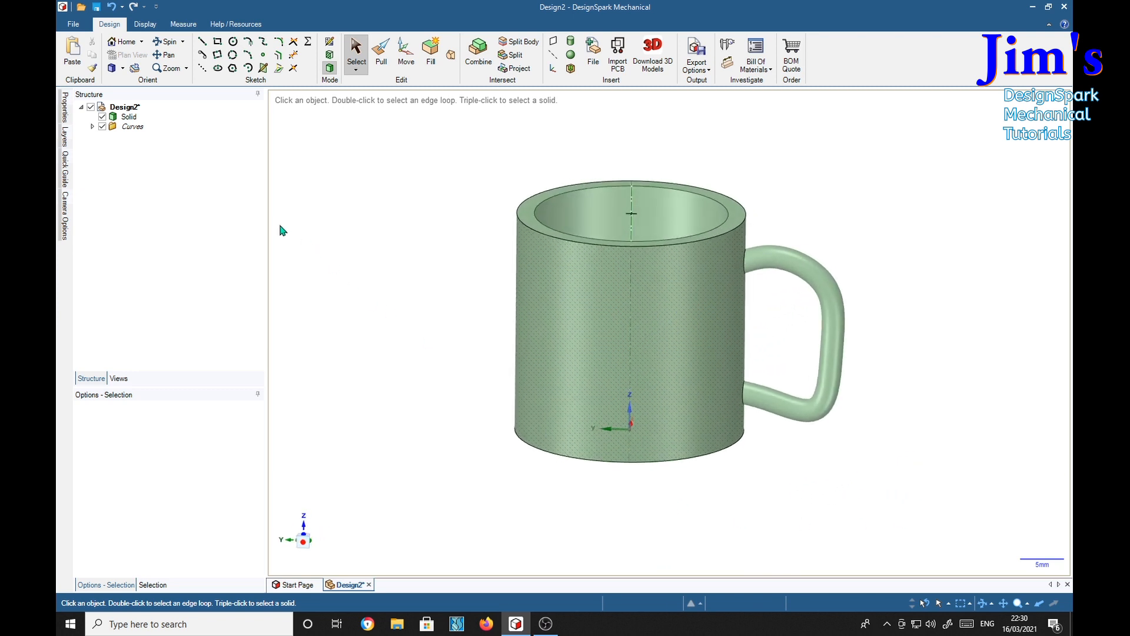
Step: Round both handle-to-cup joint edges and the cup's inner bottom edge with a 1 mm radius
click(114, 120)
click(382, 53)
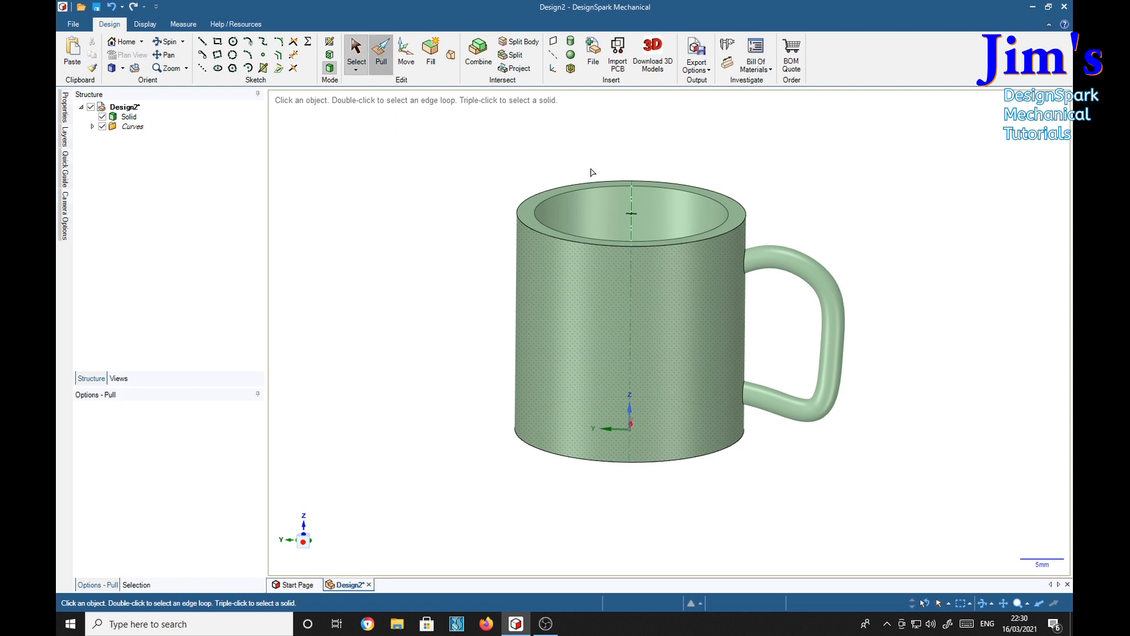
click(747, 276)
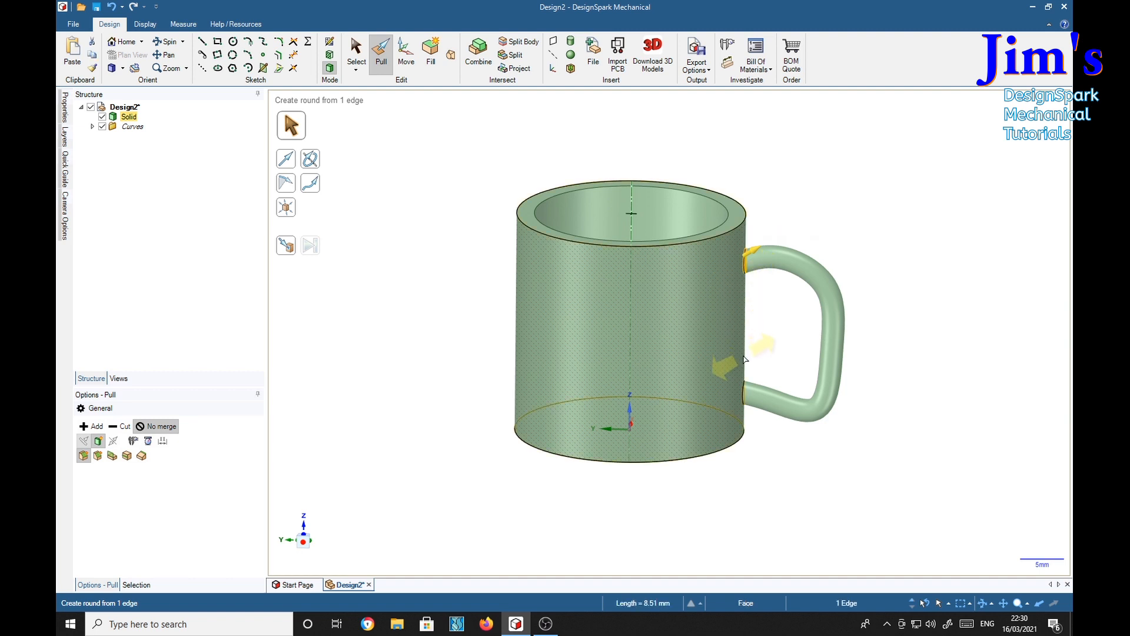
ctrl+click(745, 395)
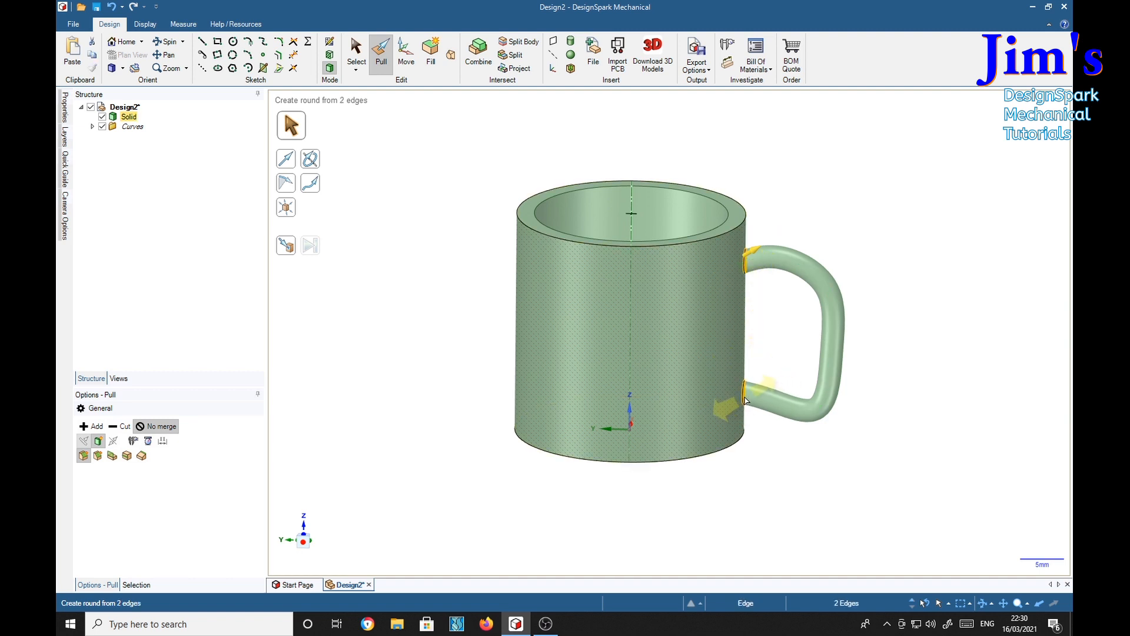
middle_drag(888, 252, 632, 268)
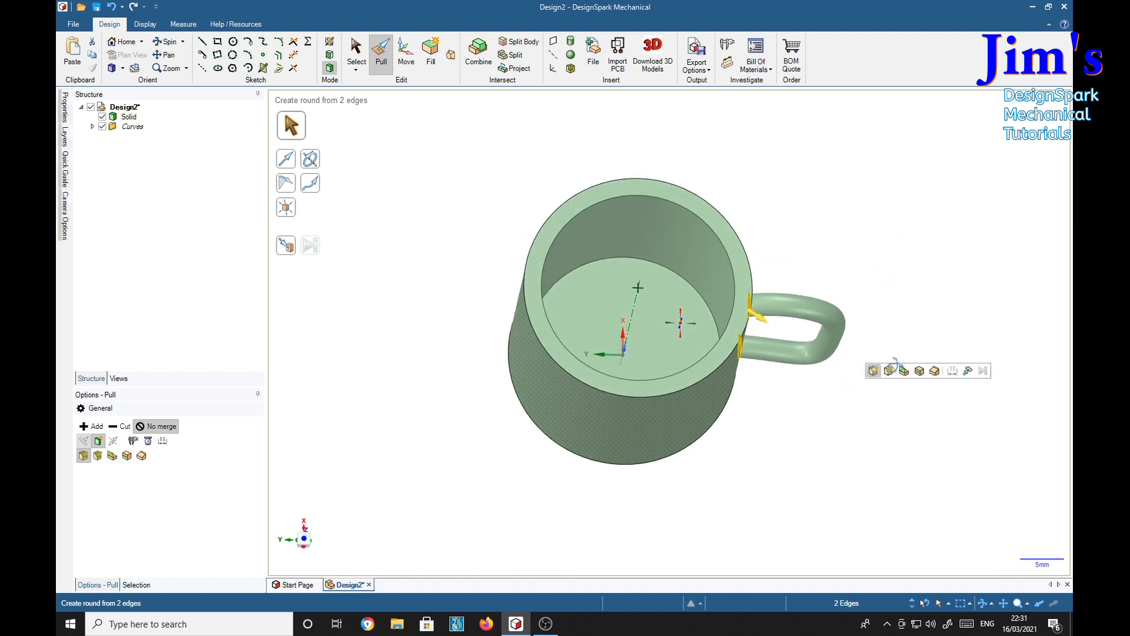
ctrl+click(622, 259)
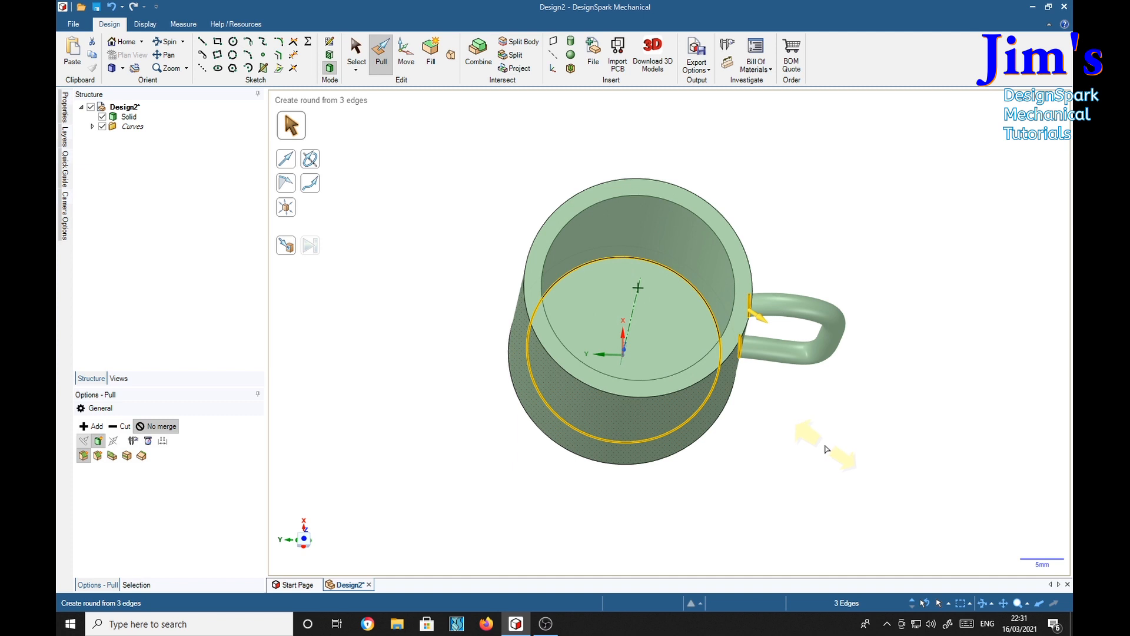
text(1)
key(Return)
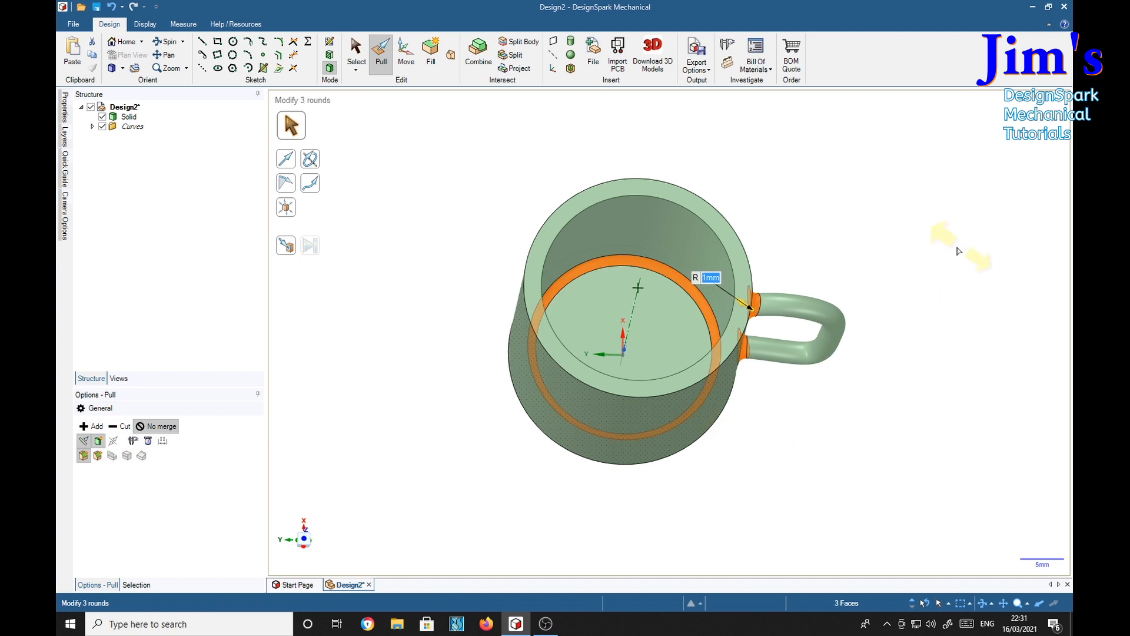
click(890, 261)
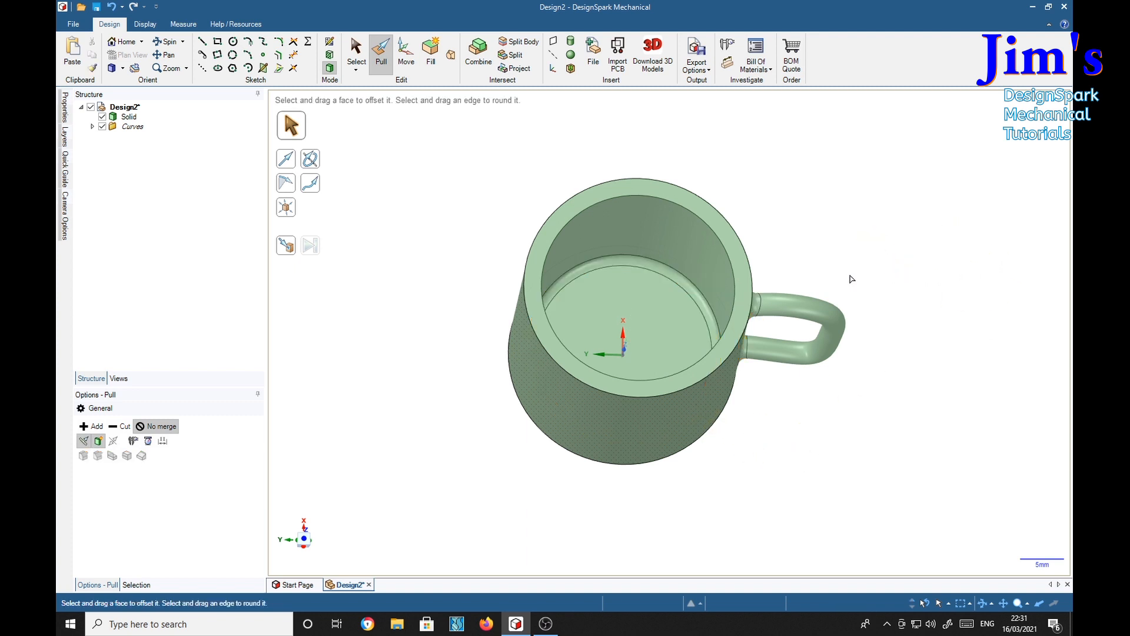
Step: Round the inner and outer edges of the mug's rim together with a 1 mm radius
middle_drag(926, 273, 946, 173)
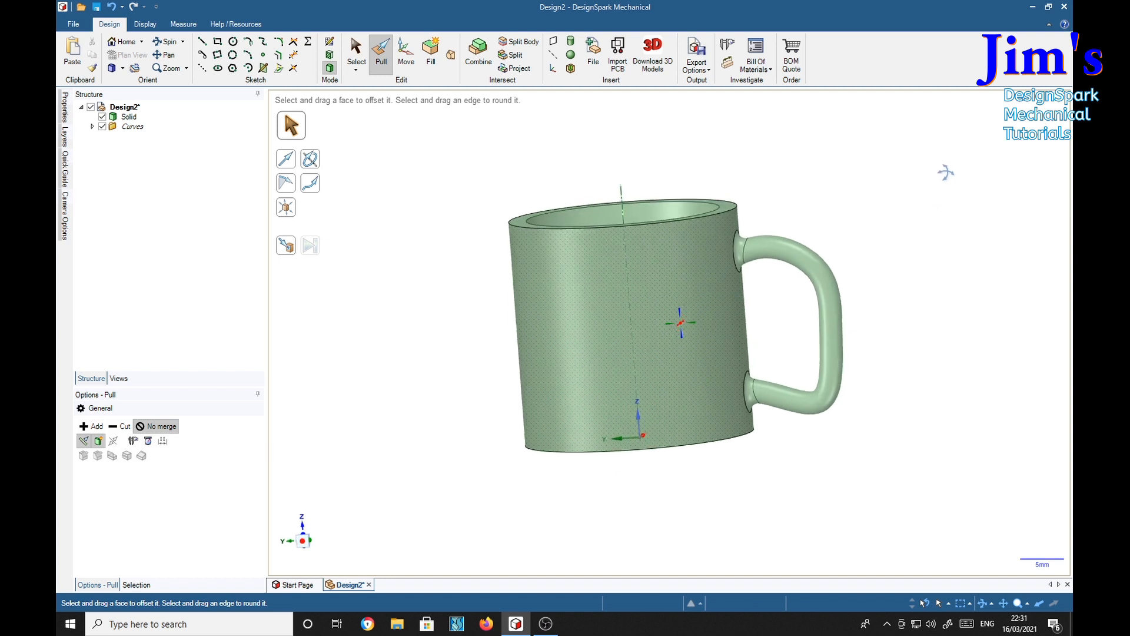
middle_drag(916, 330, 964, 361)
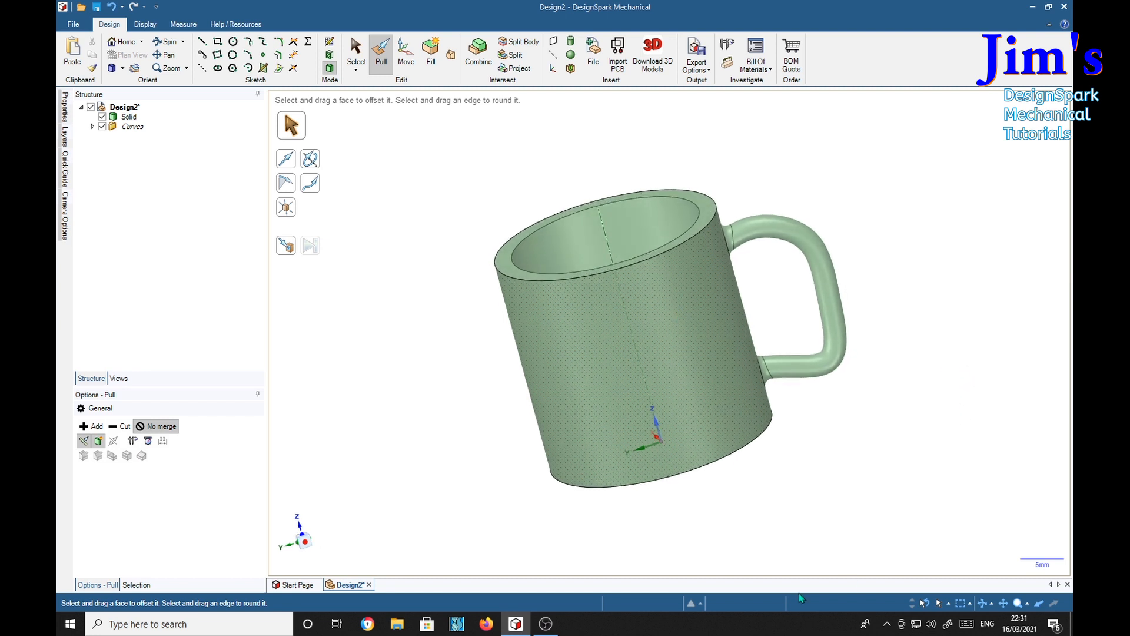
key(h)
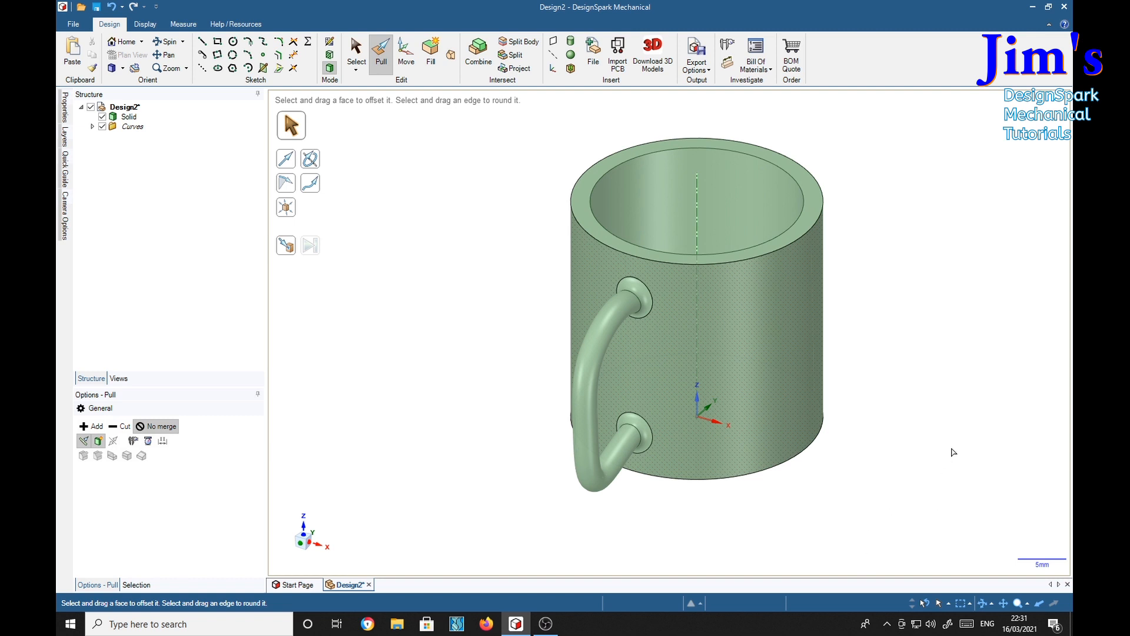
click(823, 212)
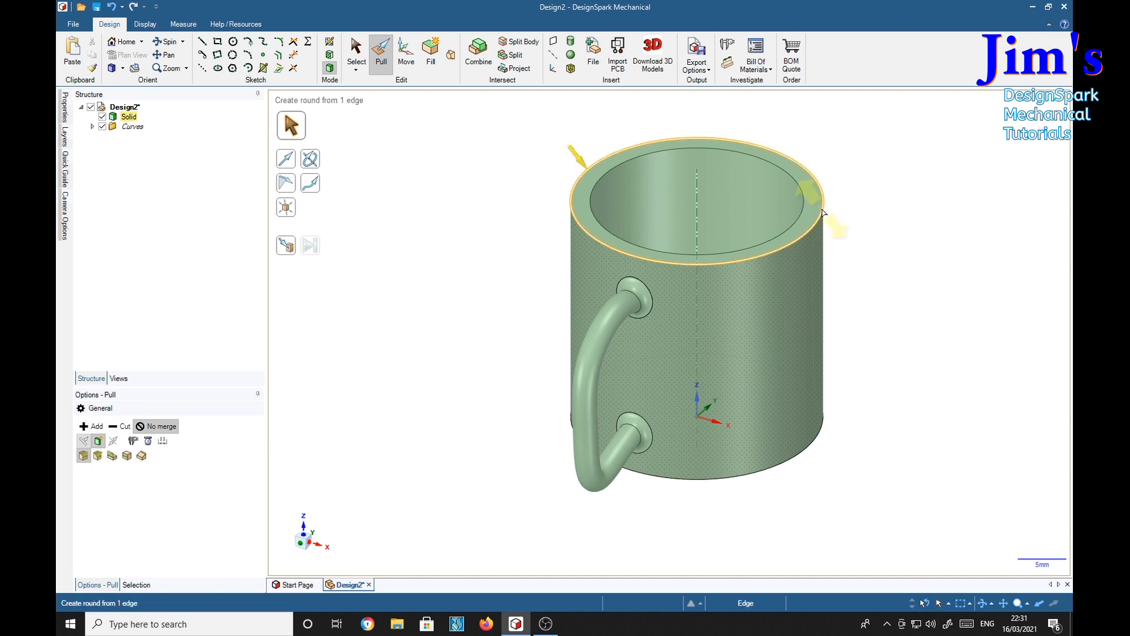
click(823, 212)
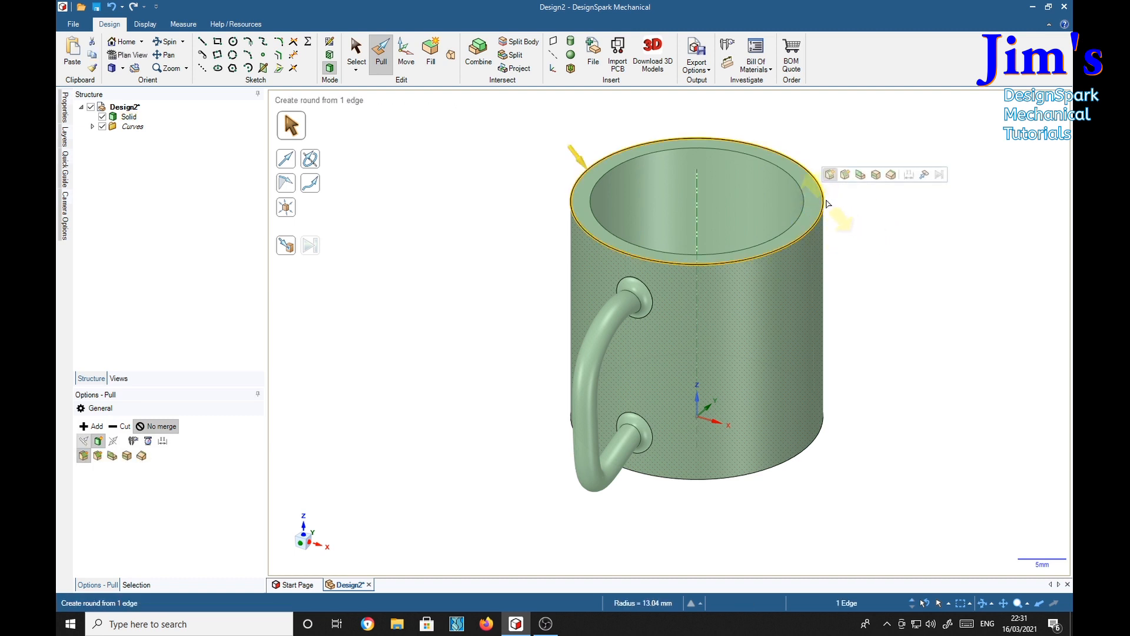
ctrl+click(802, 212)
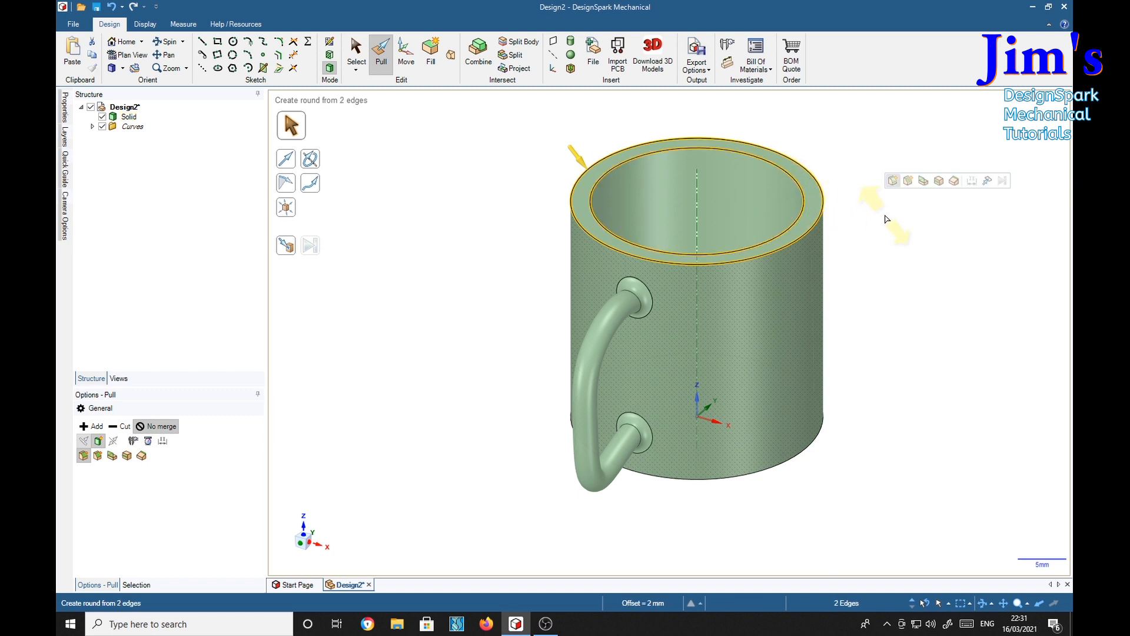
text(1)
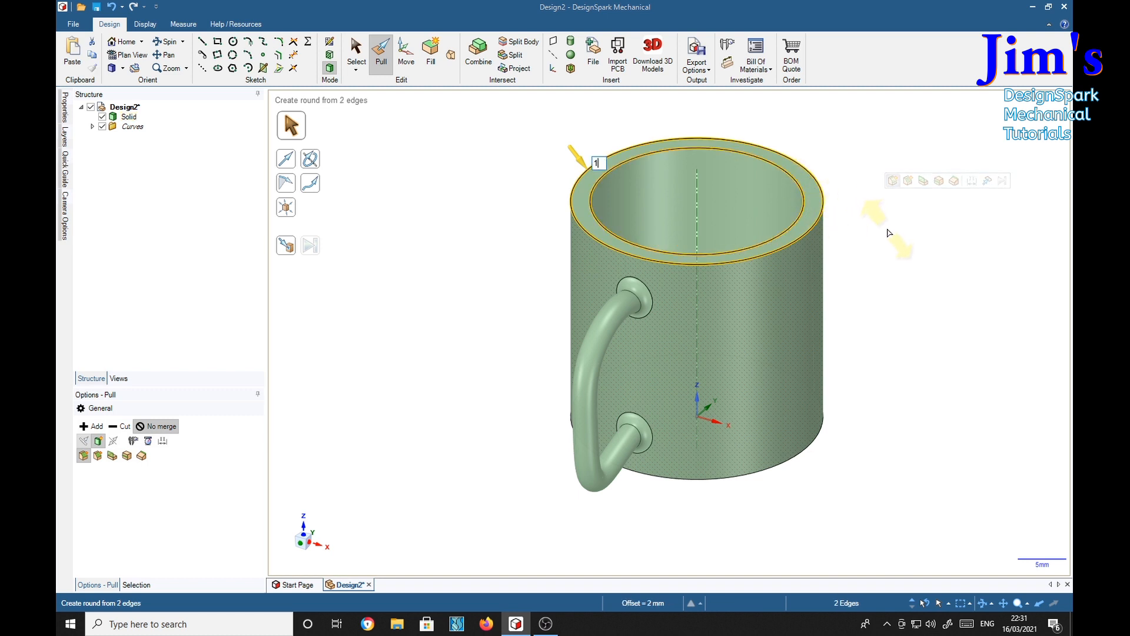
key(Return)
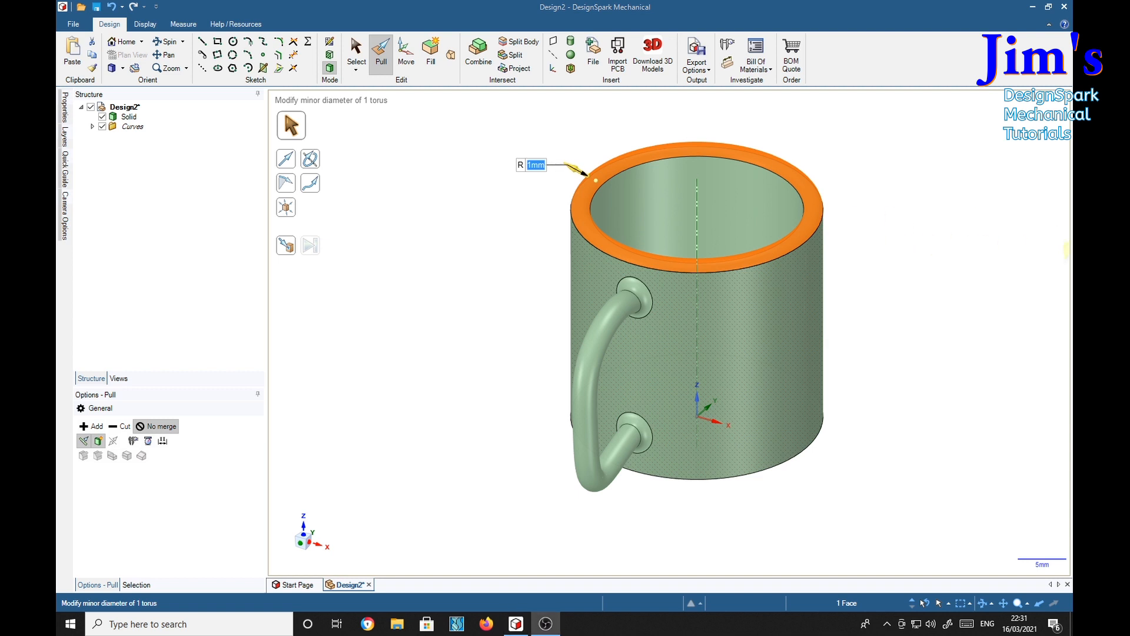
key(Return)
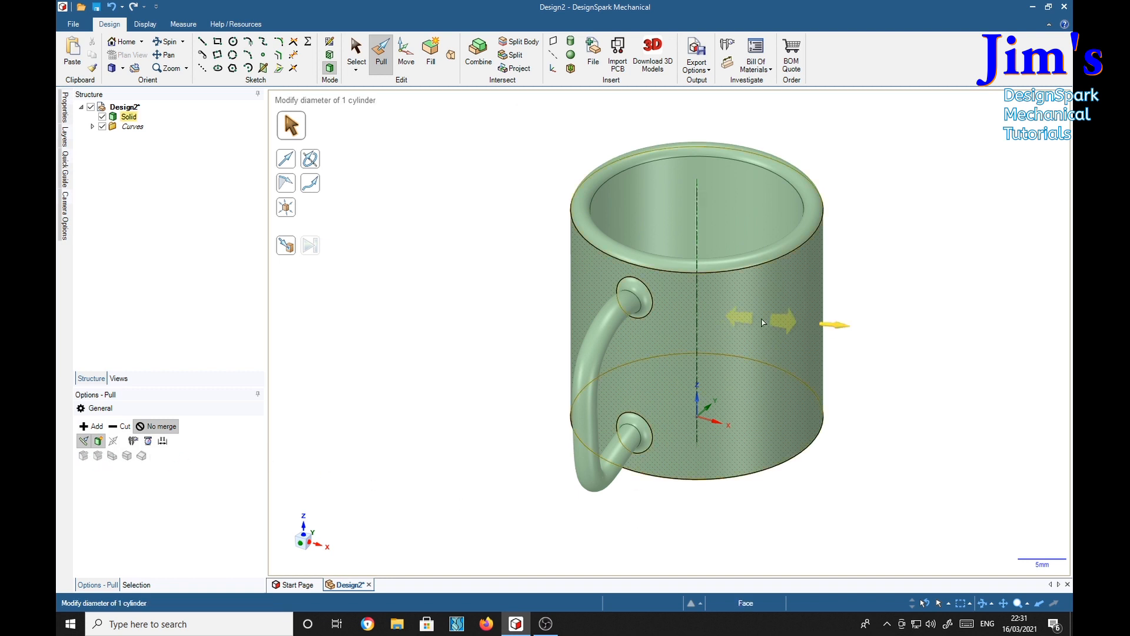
mouse_move(879, 278)
middle_down()
mouse_move(881, 202)
mouse_move(893, 245)
mouse_move(890, 348)
mouse_move(792, 383)
mouse_move(789, 221)
mouse_move(900, 239)
middle_up()
middle_drag(909, 289, 845, 296)
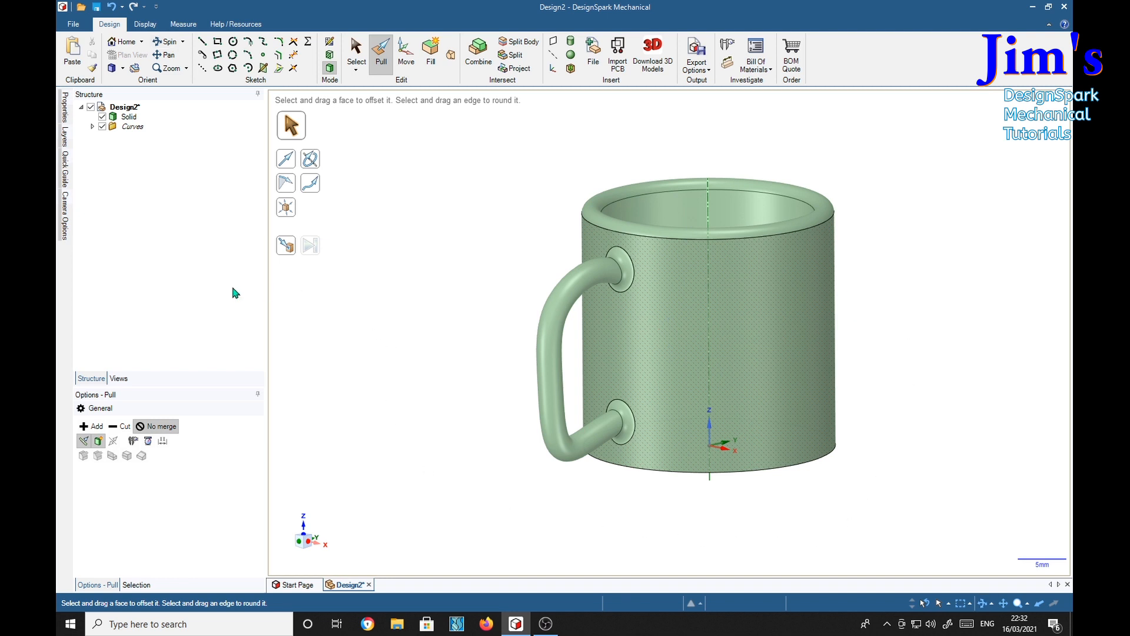
Step: Give the whole mug body the Metallic style with a Medium Gloss finish
click(136, 117)
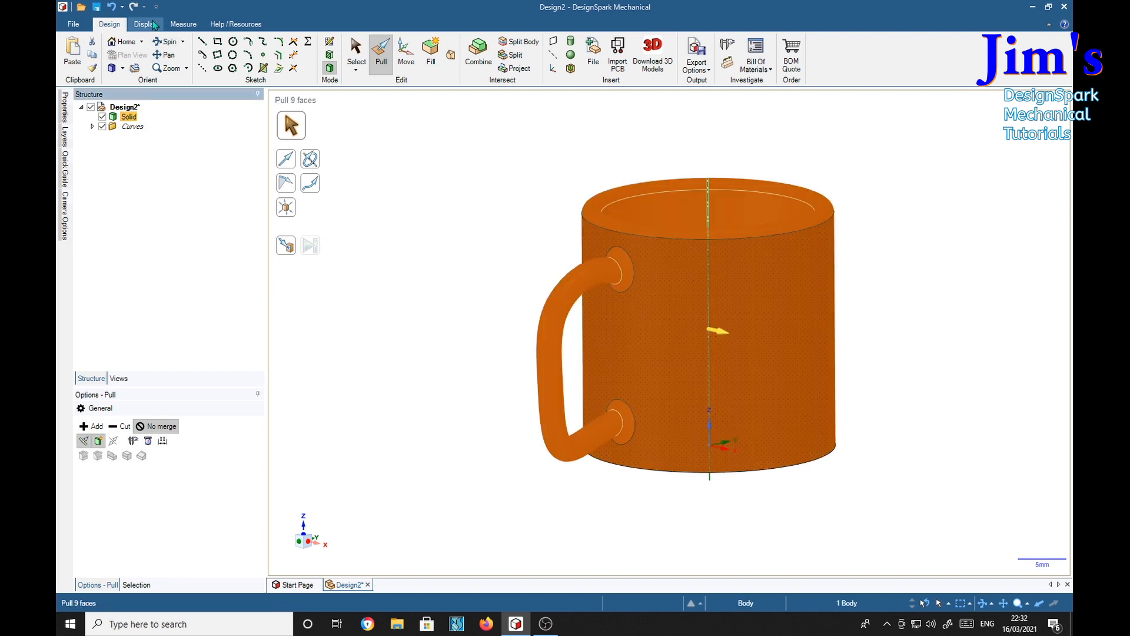
click(155, 25)
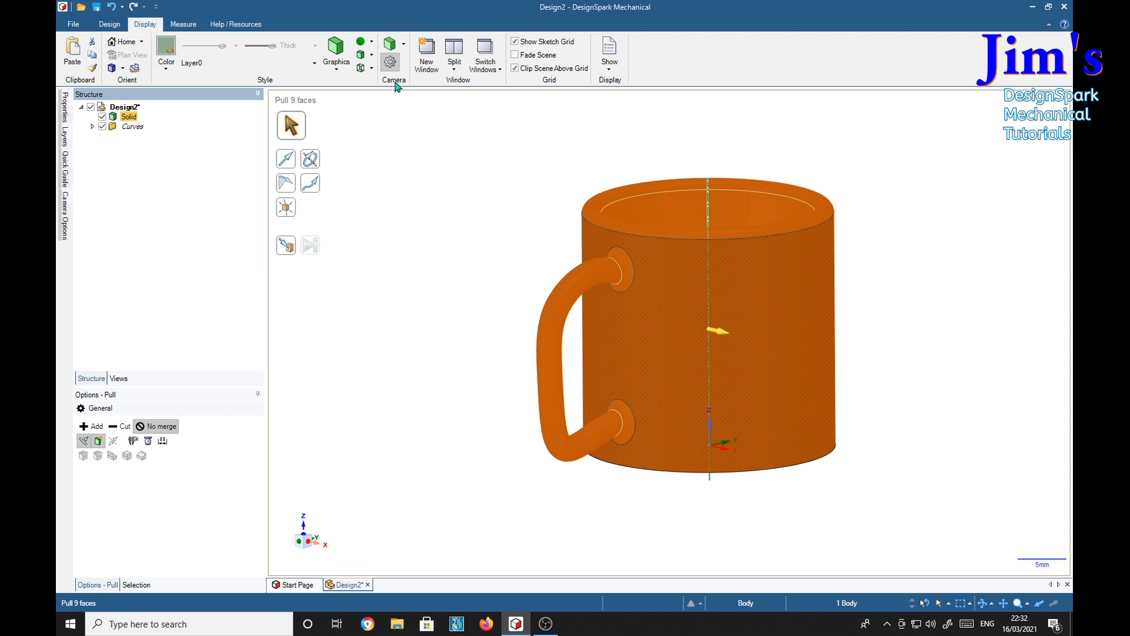
click(362, 45)
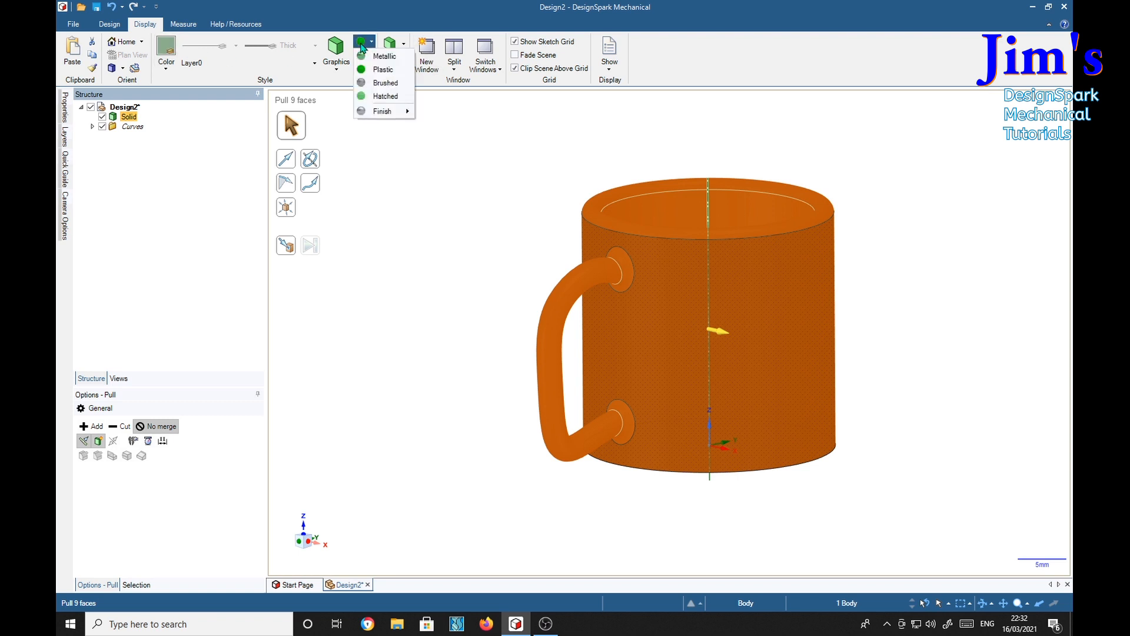
click(384, 55)
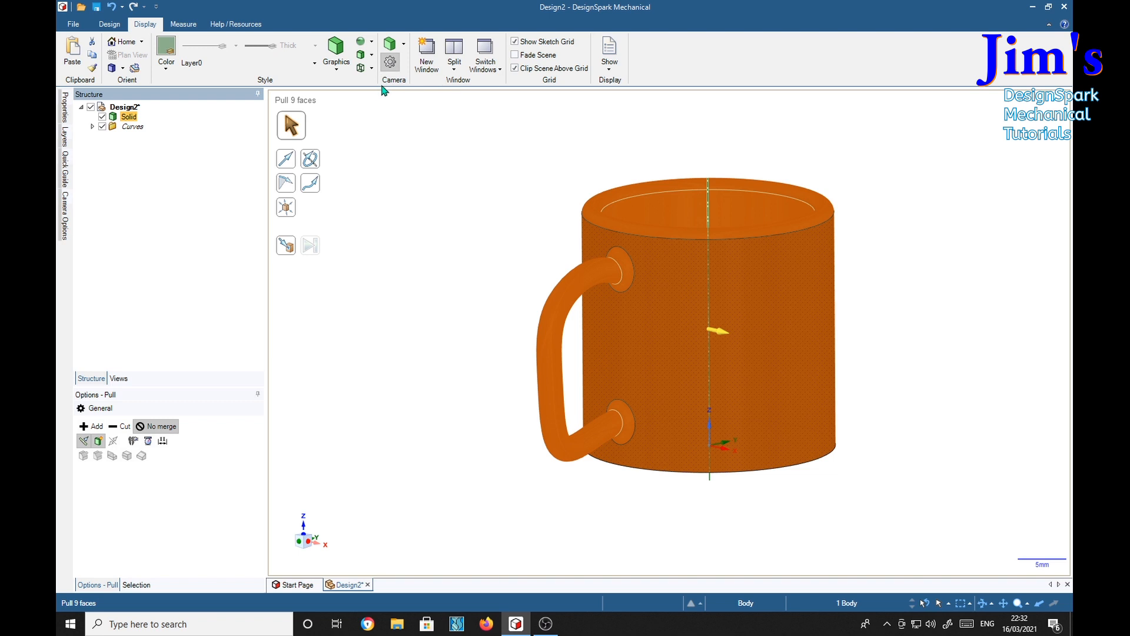
click(364, 44)
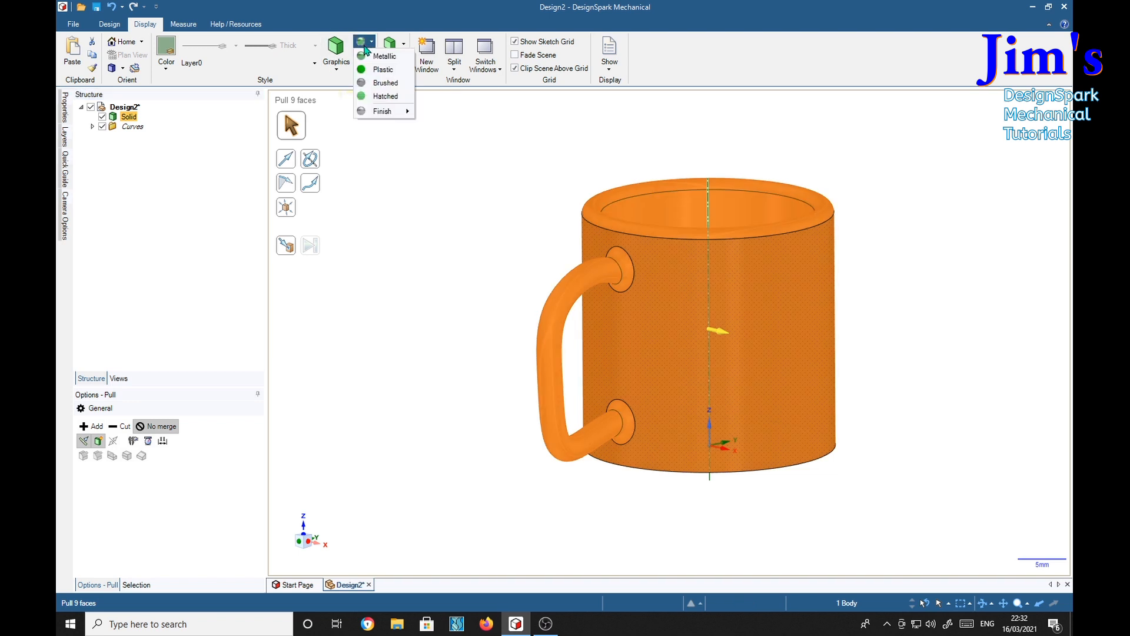
mouse_move(377, 110)
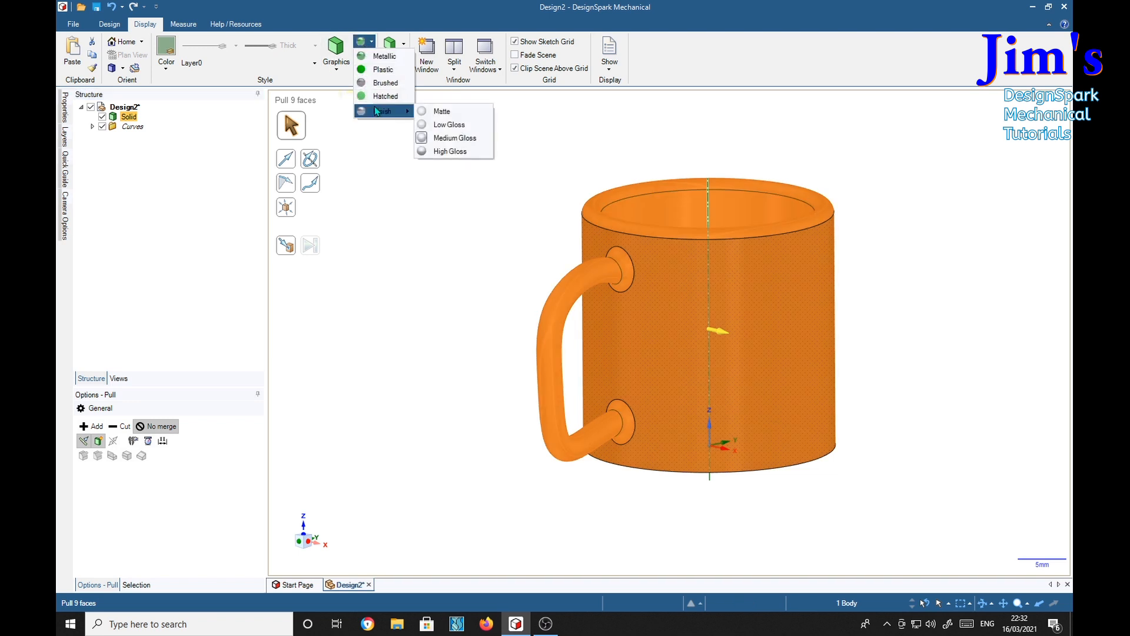
click(450, 137)
Step: Colour the mug body light grey from the basic colours and clear the selection
click(167, 53)
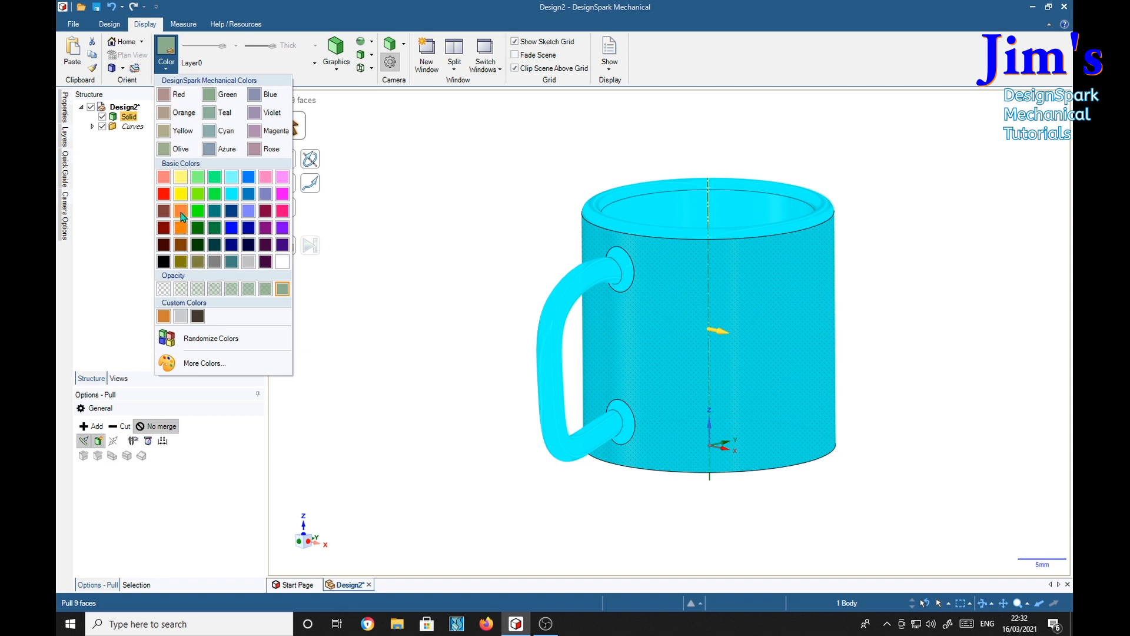
click(248, 262)
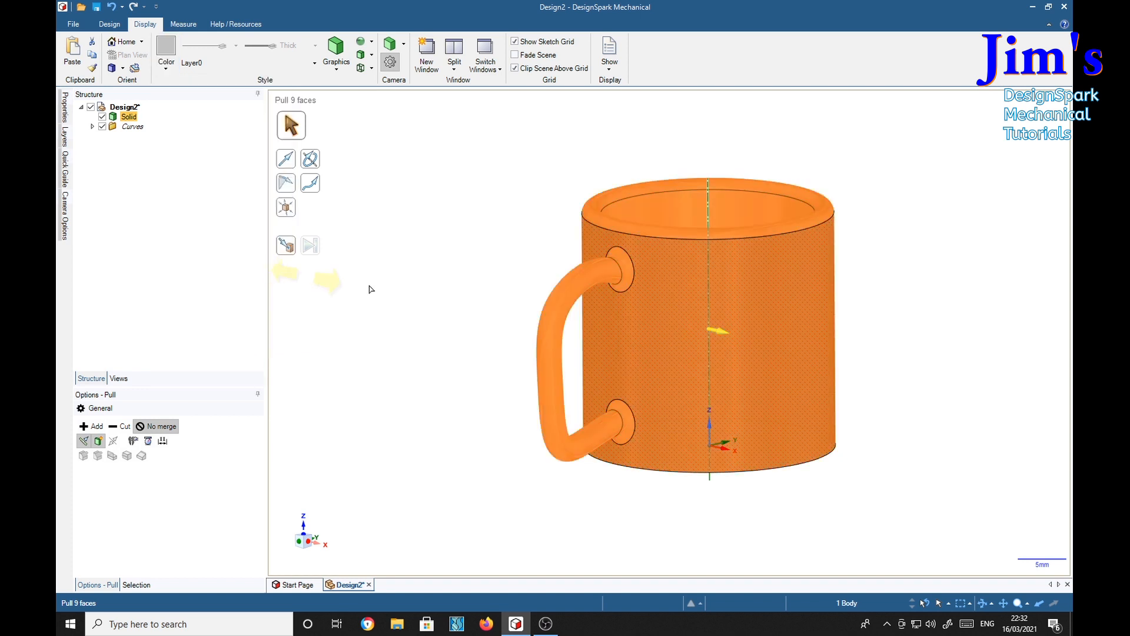
click(383, 294)
mouse_move(391, 300)
middle_down()
mouse_move(469, 312)
mouse_move(578, 285)
mouse_move(492, 308)
mouse_move(379, 299)
mouse_move(392, 339)
middle_up()
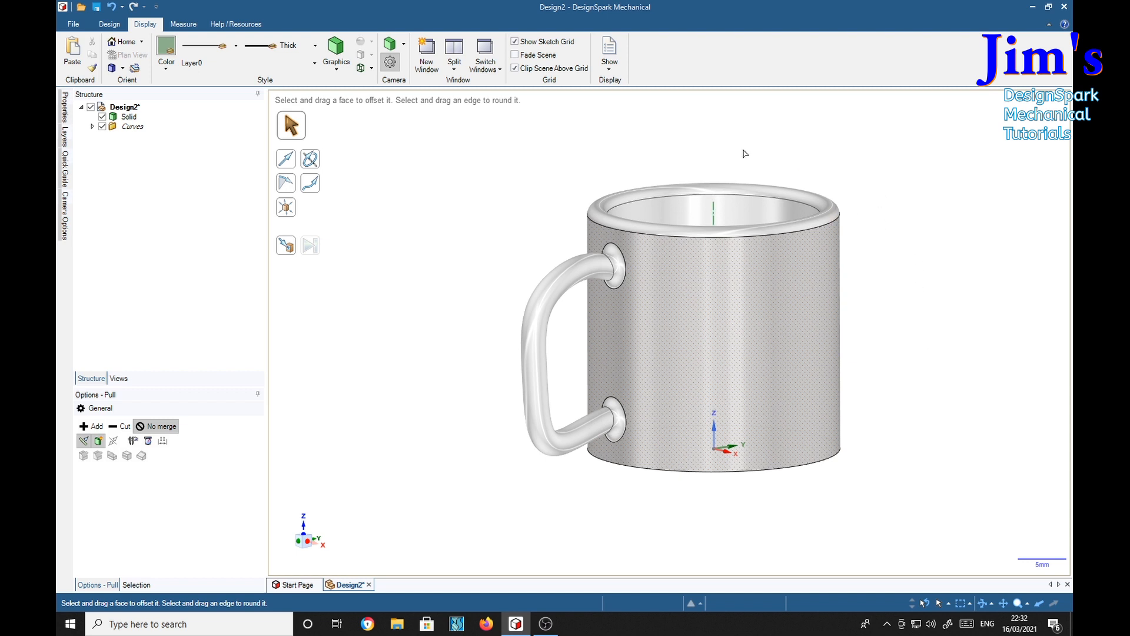
click(740, 300)
click(879, 279)
click(833, 376)
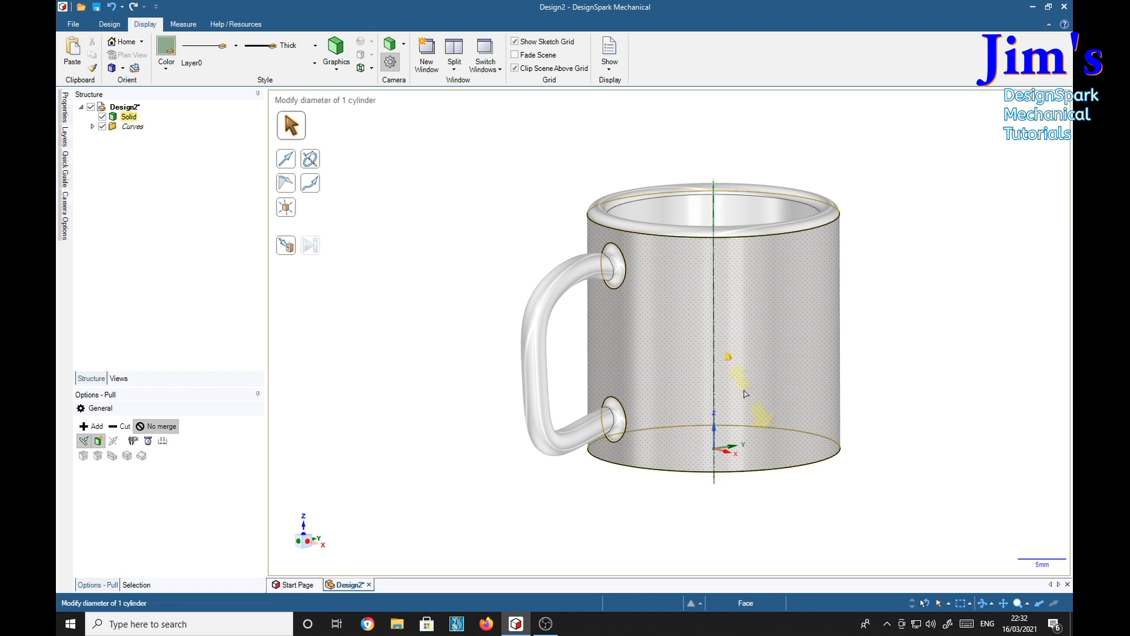
click(860, 356)
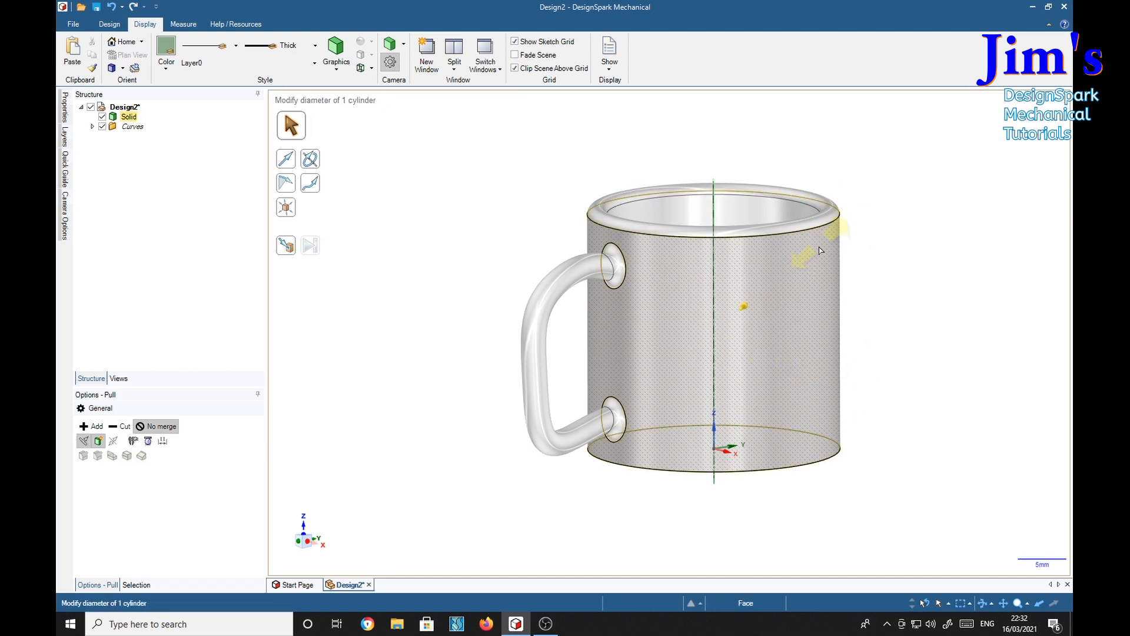
click(757, 353)
click(891, 274)
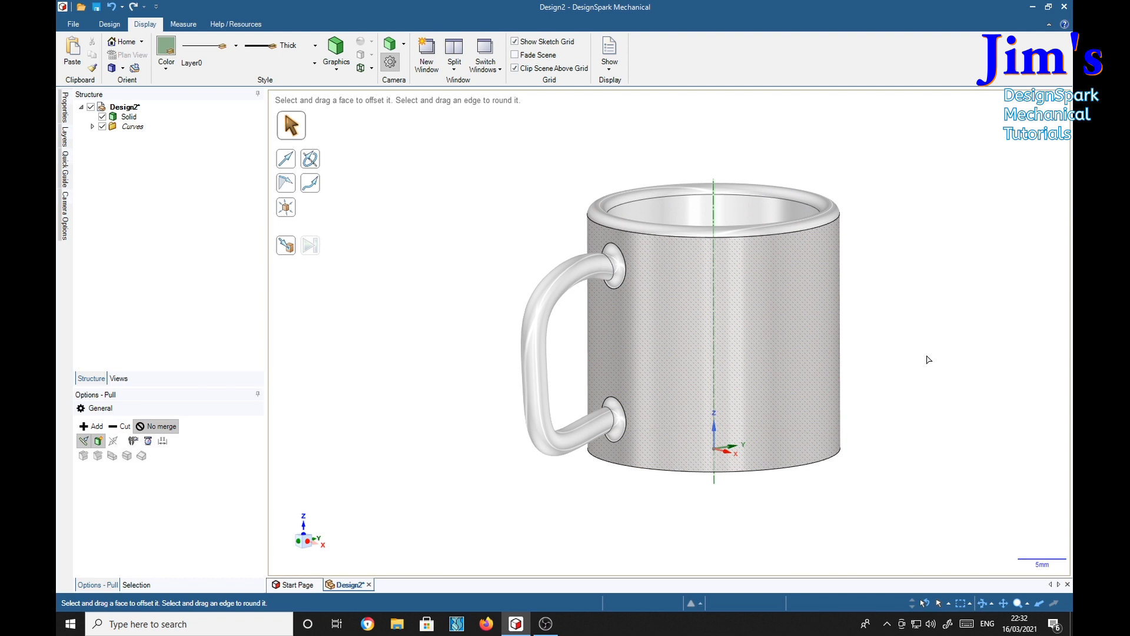
middle_drag(701, 527, 823, 510)
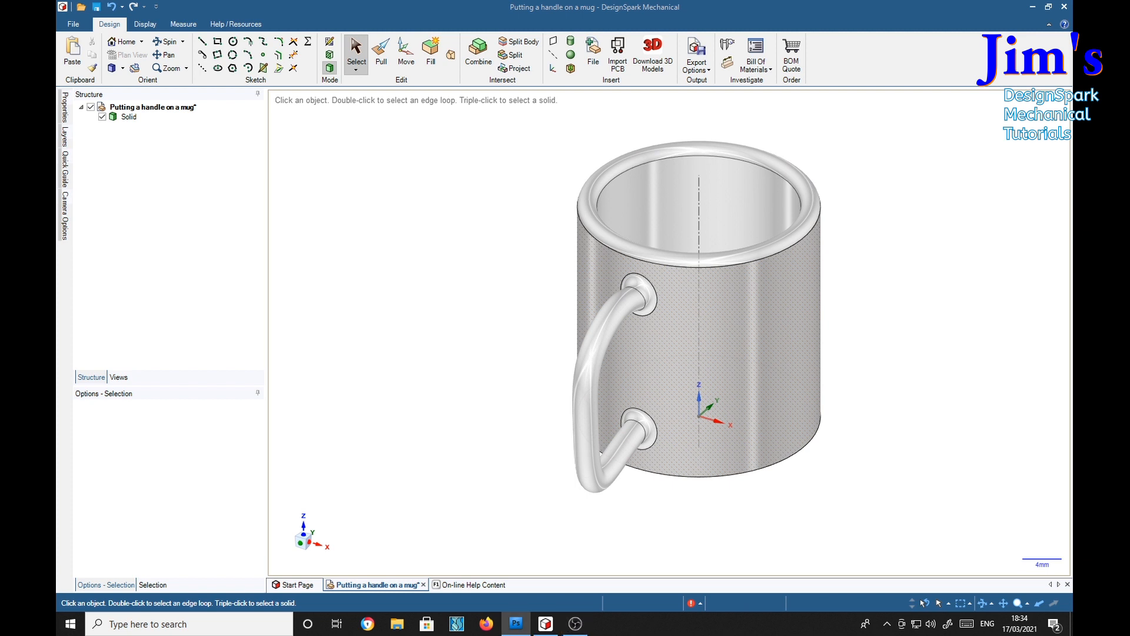
mouse_move(1129, 171)
mouse_down()
mouse_move(967, 161)
mouse_move(945, 178)
mouse_move(922, 174)
mouse_move(1129, 168)
mouse_up()
Step: Insert the image file My mug.bmp and wrap it onto the mug's outer cylindrical face beside the handle
click(588, 56)
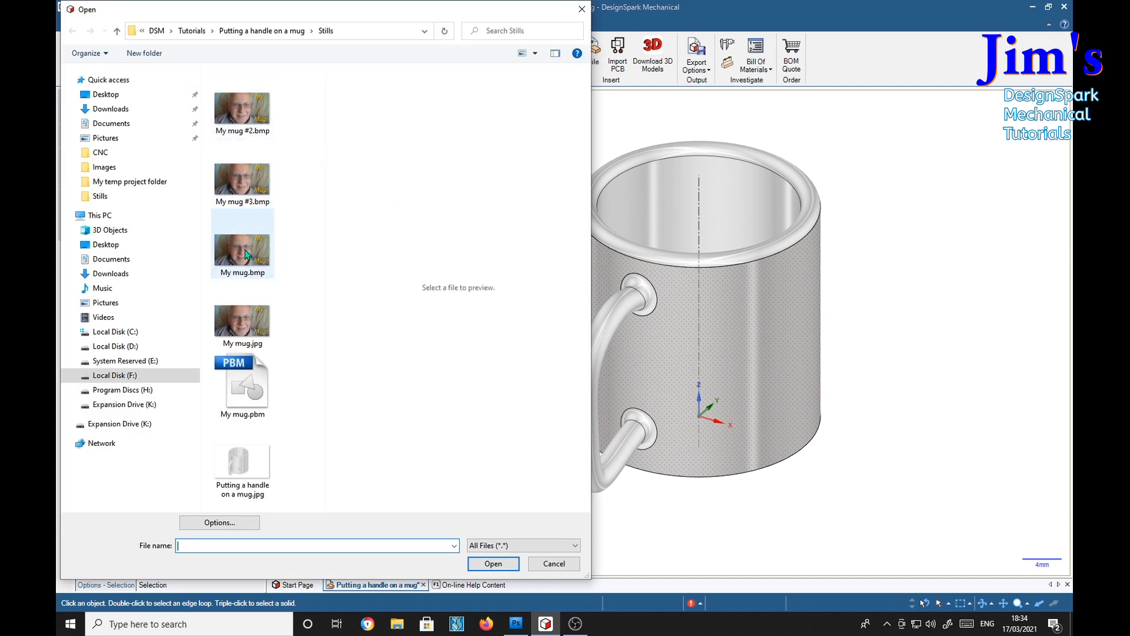
click(229, 254)
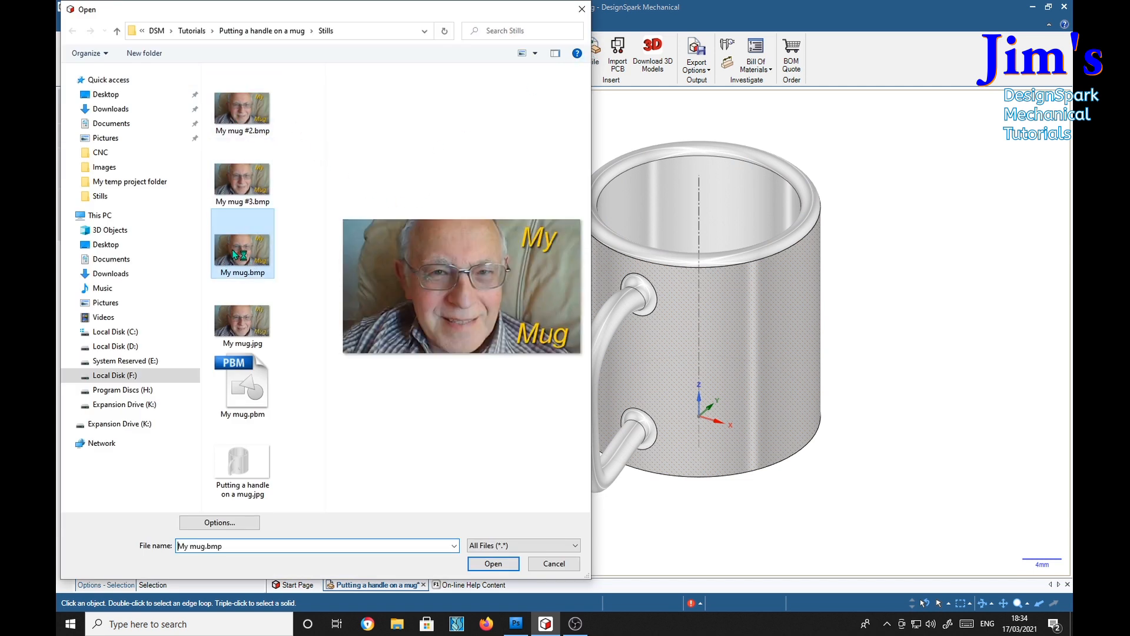
click(489, 565)
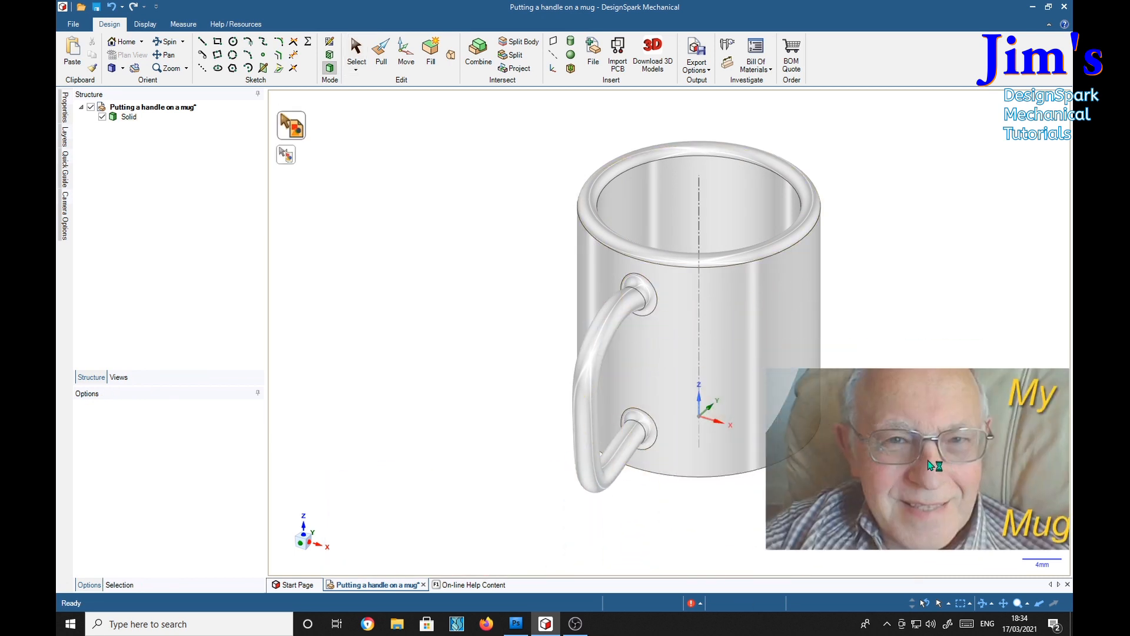
middle_drag(899, 419, 892, 377)
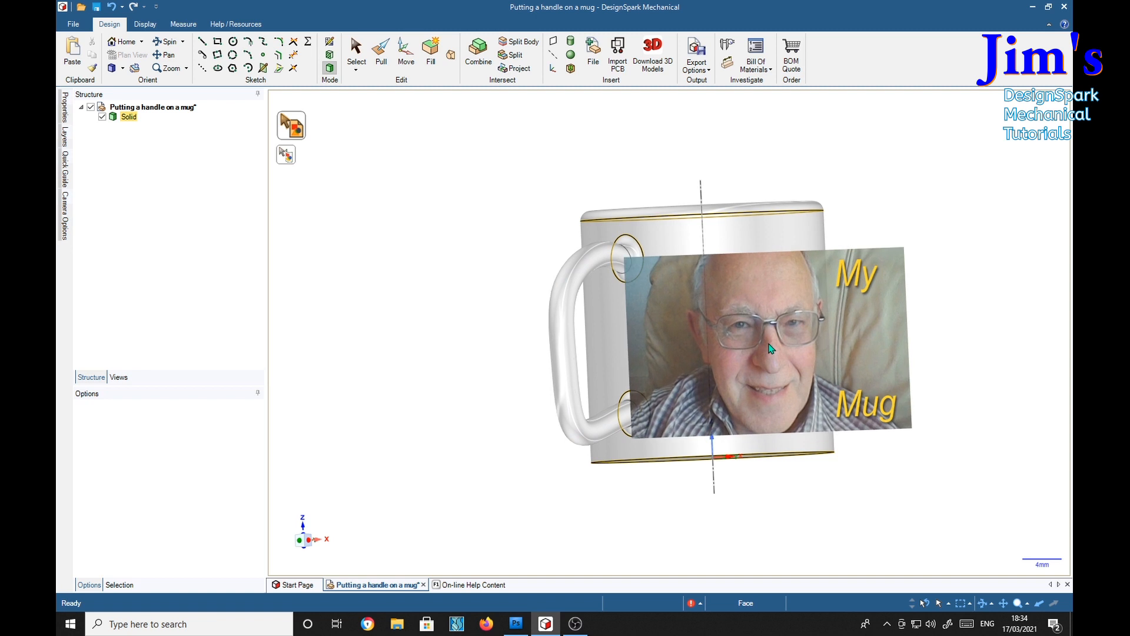
middle_drag(678, 357, 776, 347)
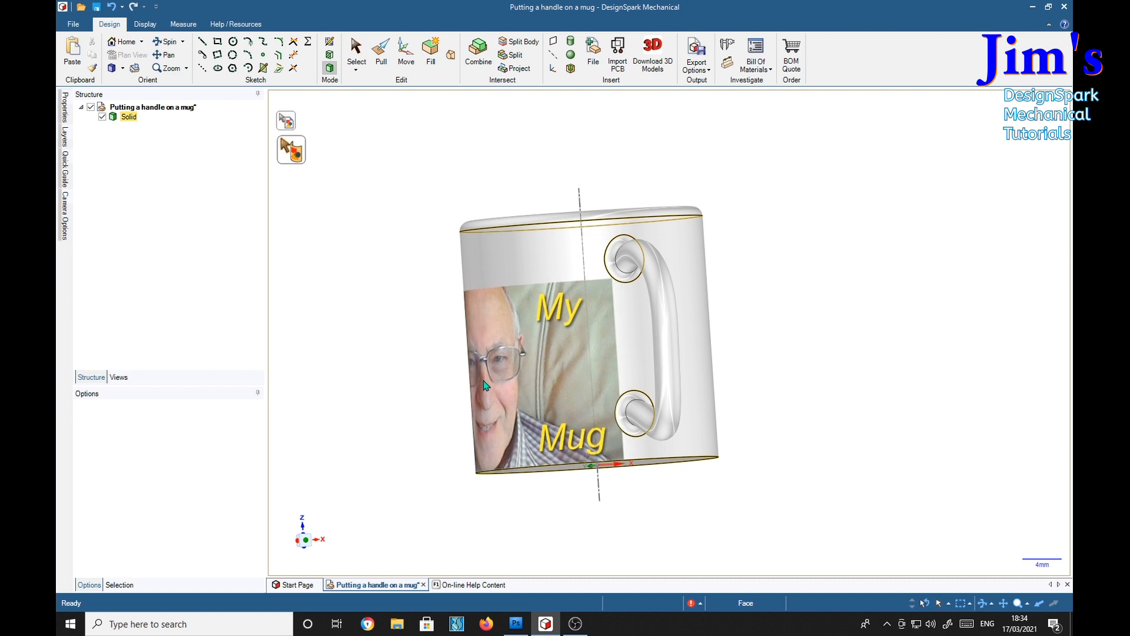
click(484, 385)
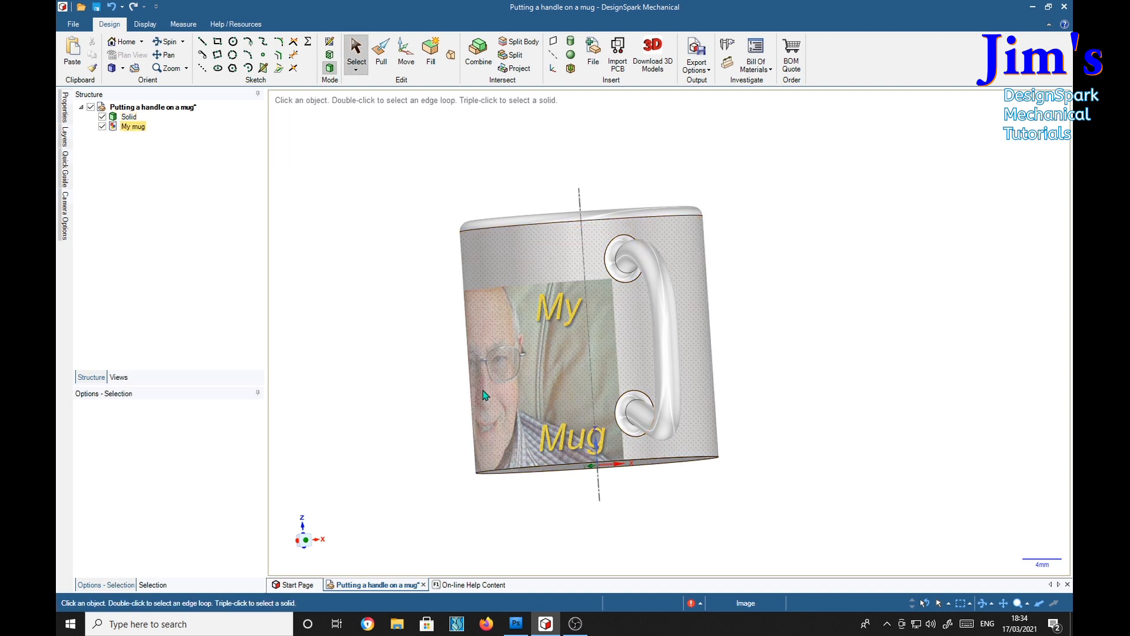
Step: Enlarge the wrapped picture on the mug's side from its upper corner farthest from the handle, extending it towards the rim
middle_drag(322, 373, 419, 383)
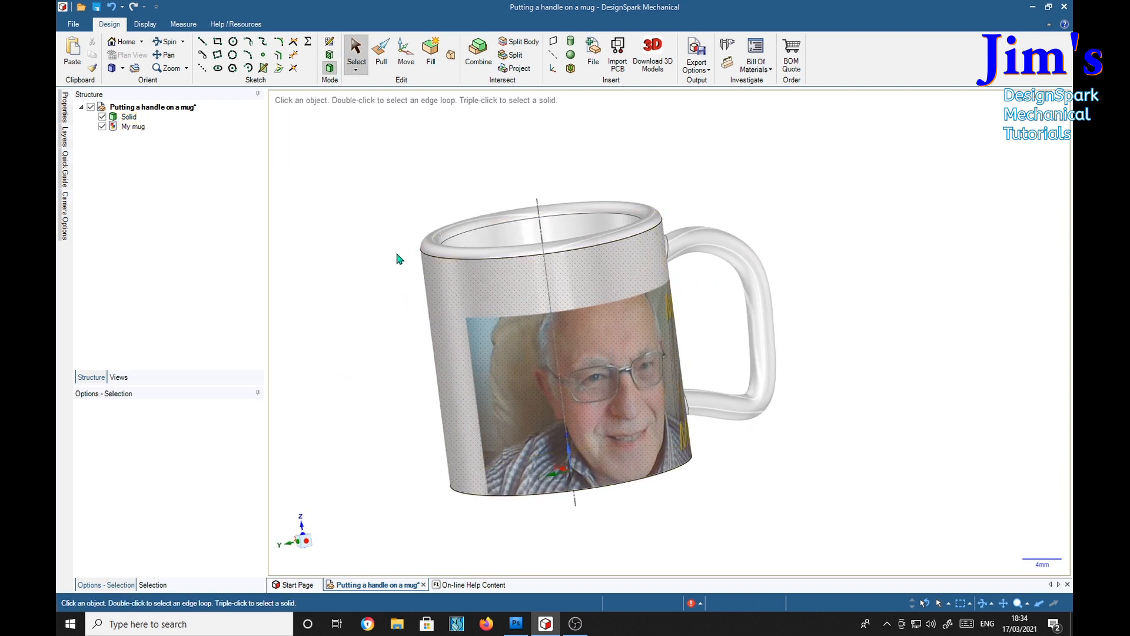
click(133, 127)
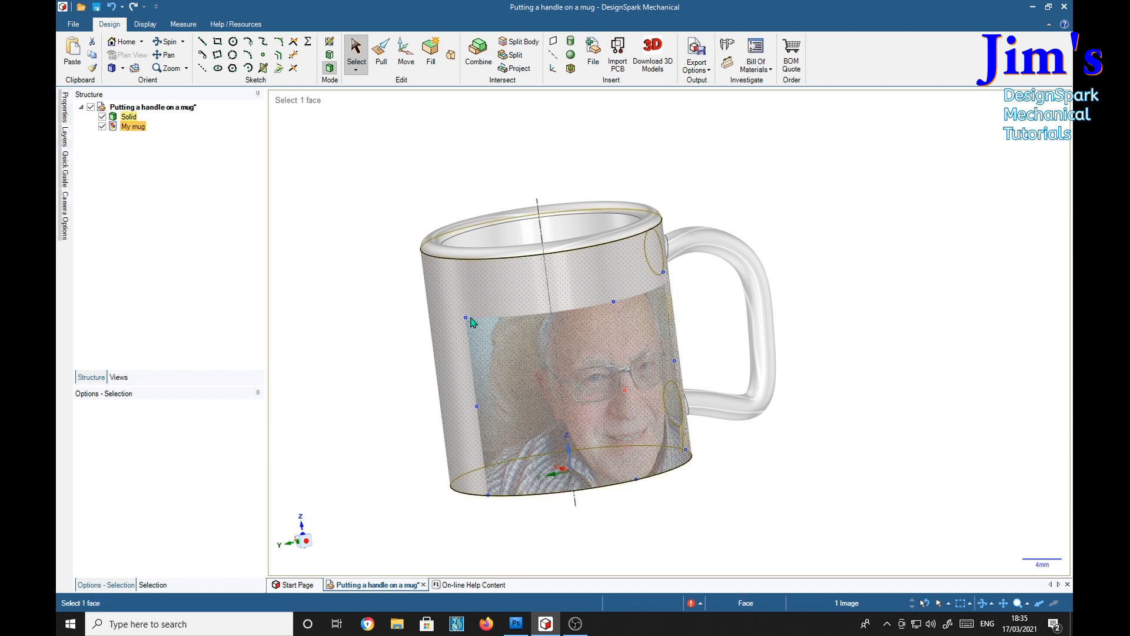
drag(467, 318, 428, 308)
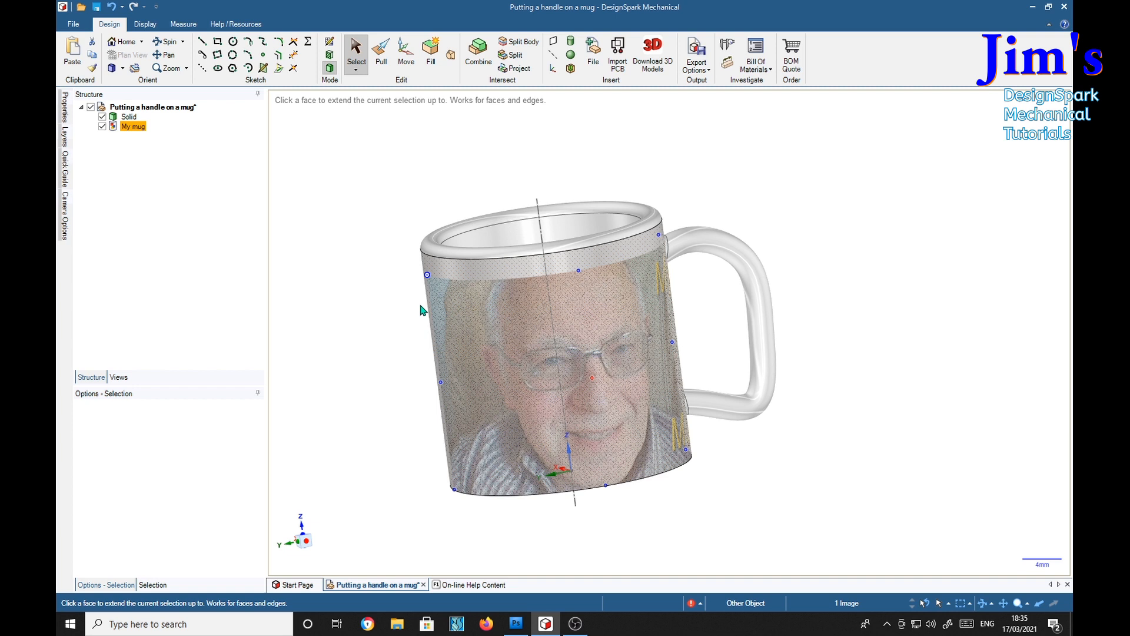
mouse_move(345, 343)
right_down()
mouse_move(382, 348)
mouse_move(321, 352)
right_up()
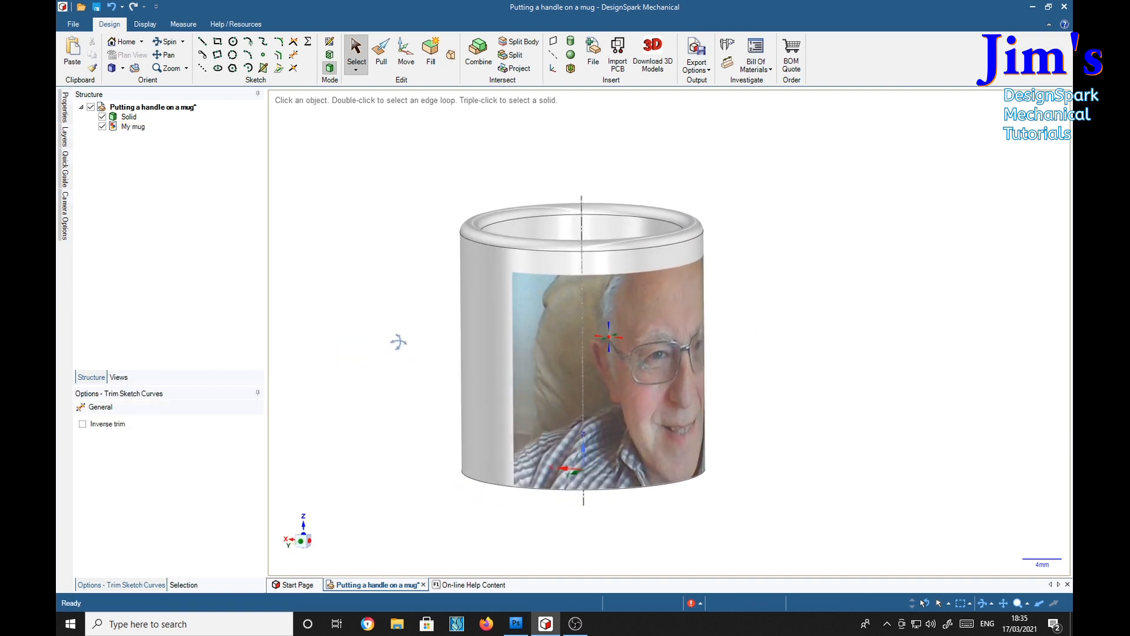
Step: Enlarge the wrapped picture further from the same upper corner until it reaches just below the mug's rim, and clear the selection
click(133, 127)
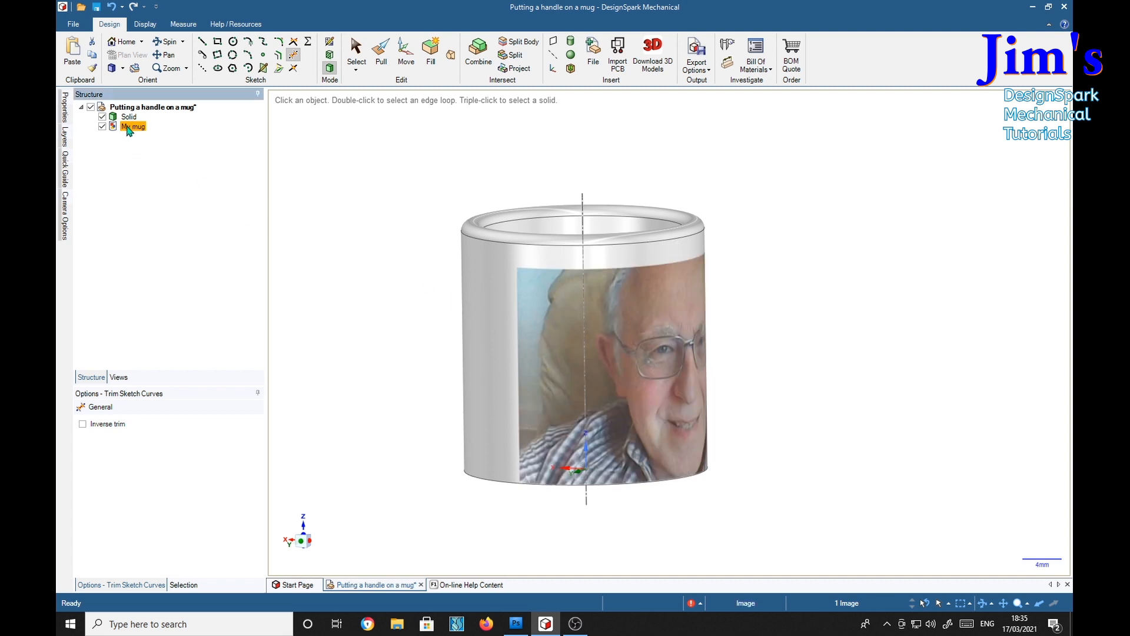
mouse_move(718, 349)
middle_down()
mouse_move(789, 383)
mouse_move(719, 325)
mouse_move(848, 343)
mouse_move(484, 346)
middle_up()
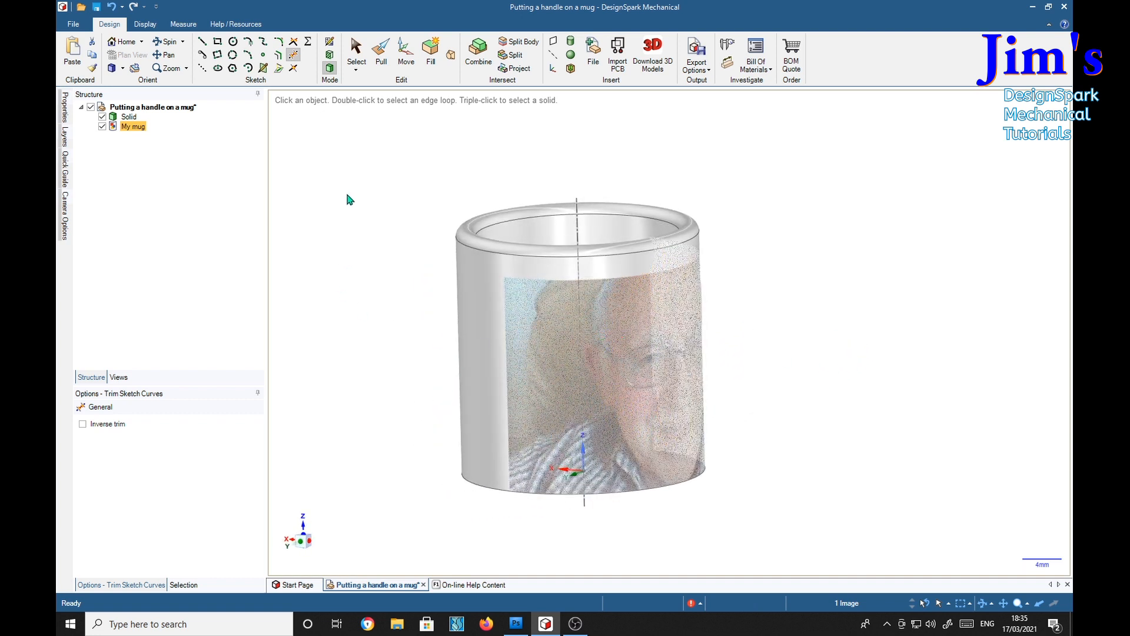
click(356, 52)
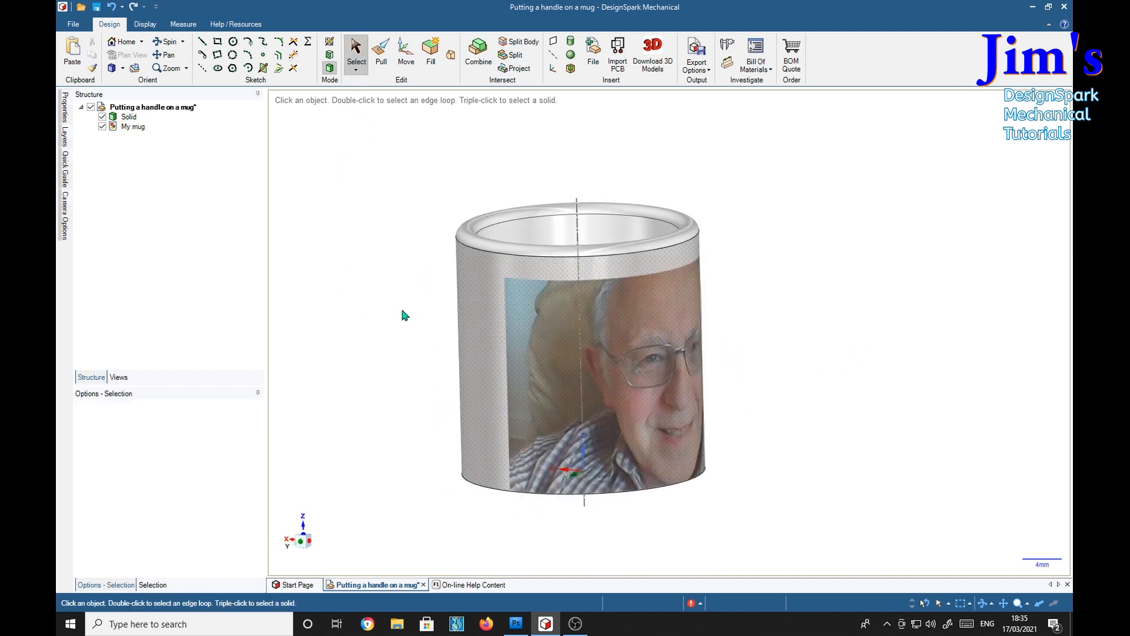
click(133, 127)
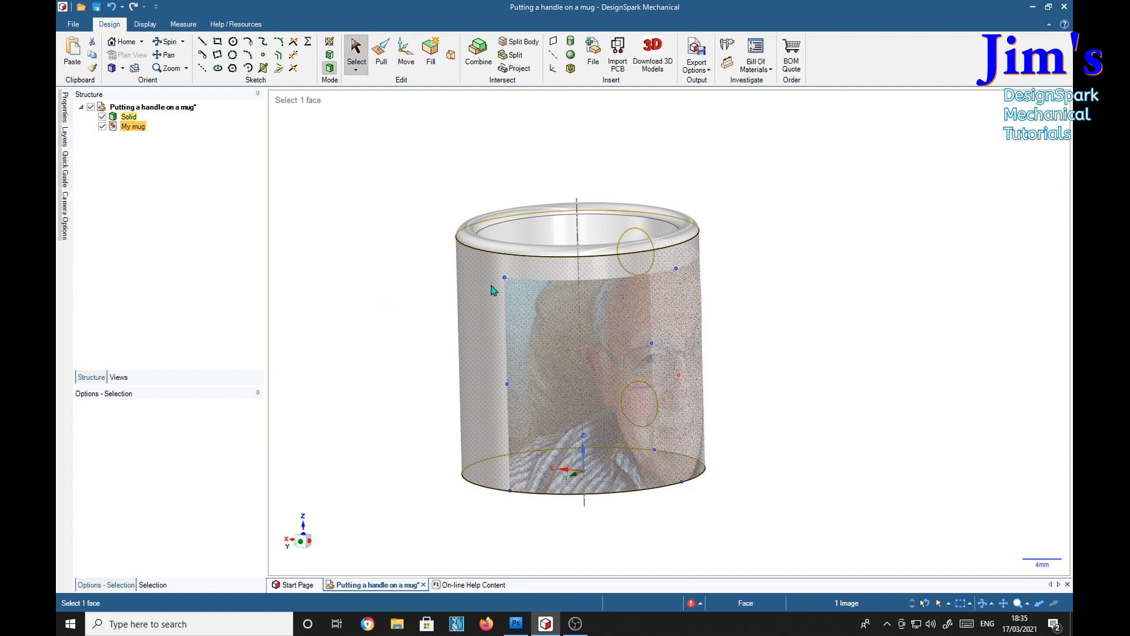
drag(504, 278, 475, 267)
middle_drag(829, 411, 828, 413)
click(835, 416)
Step: Insert the image file My mug.bmp again and wrap it onto the outer cylindrical face on the opposite side of the handle
middle_drag(940, 414, 890, 444)
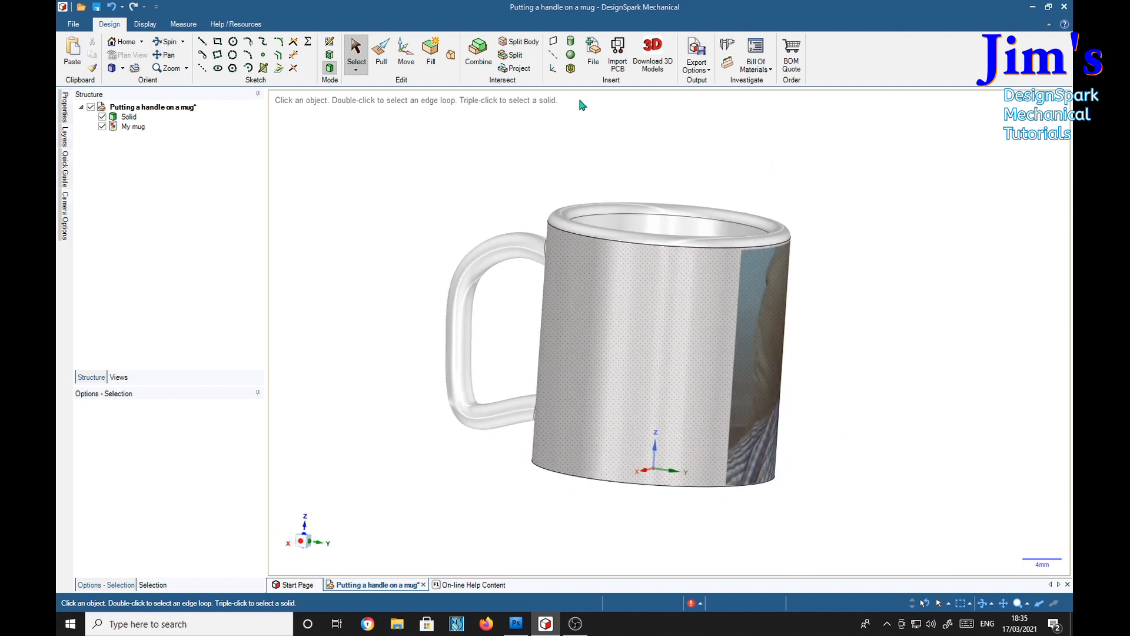
click(592, 57)
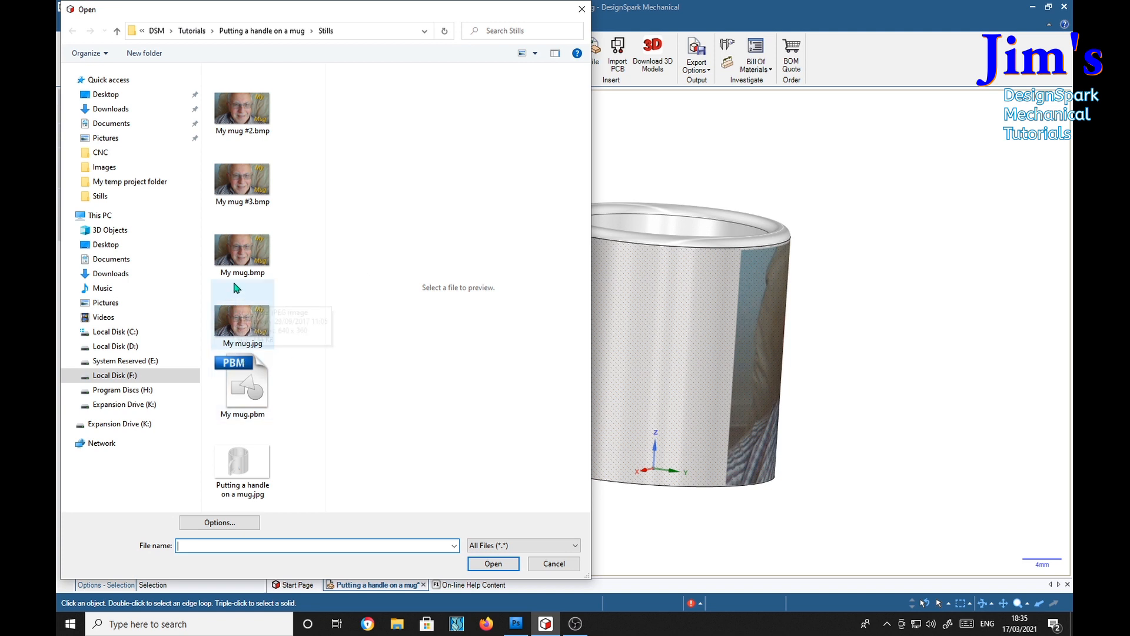
click(239, 259)
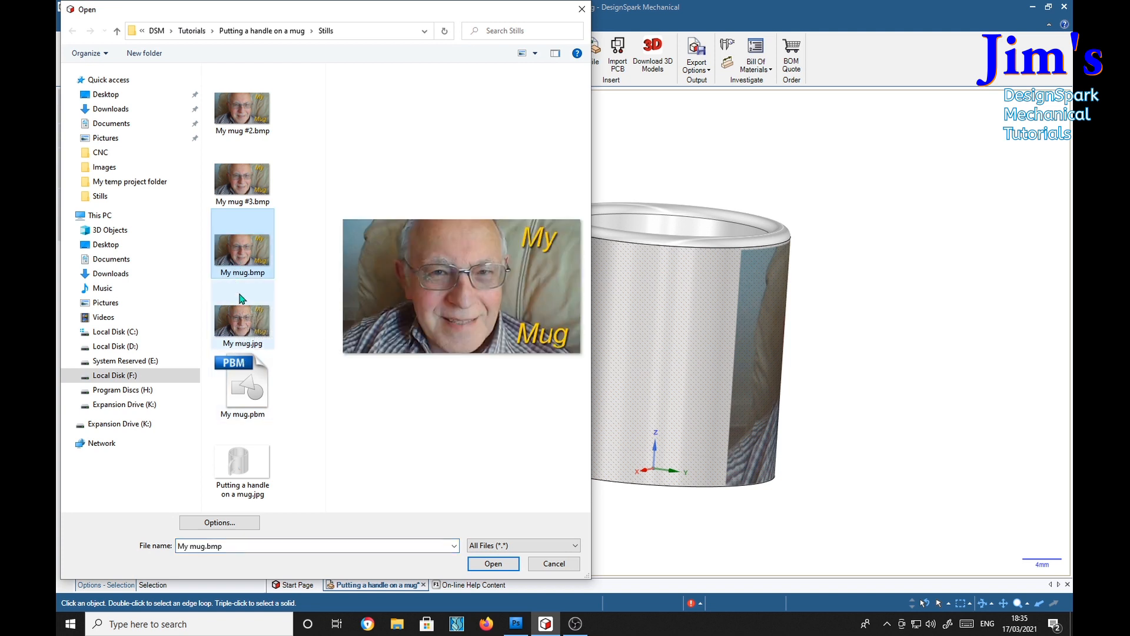
click(493, 563)
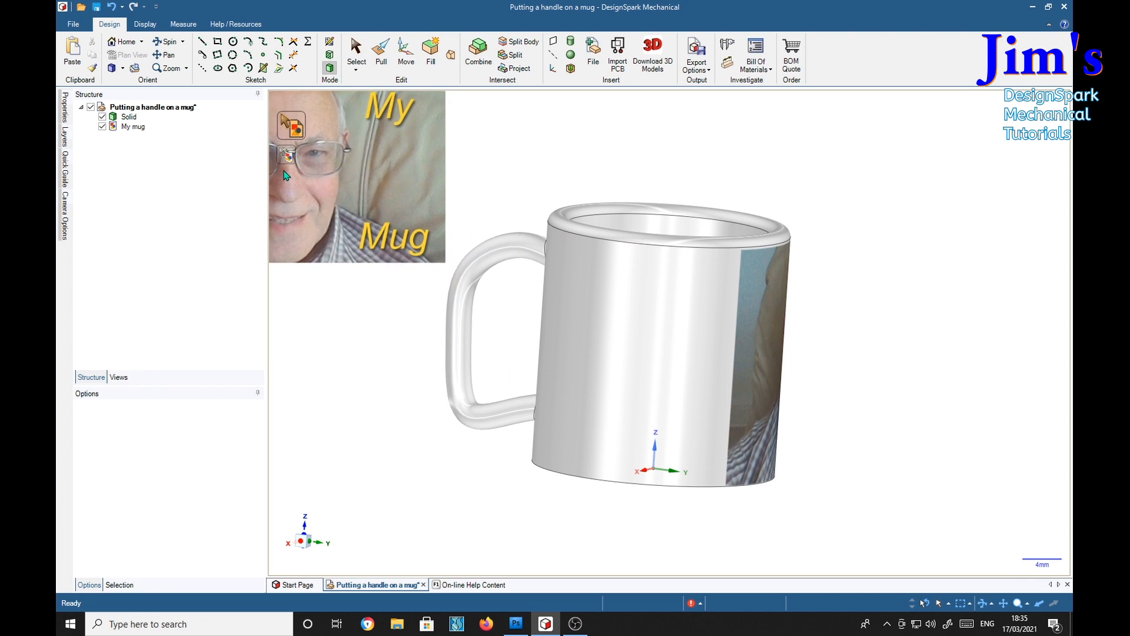
click(450, 331)
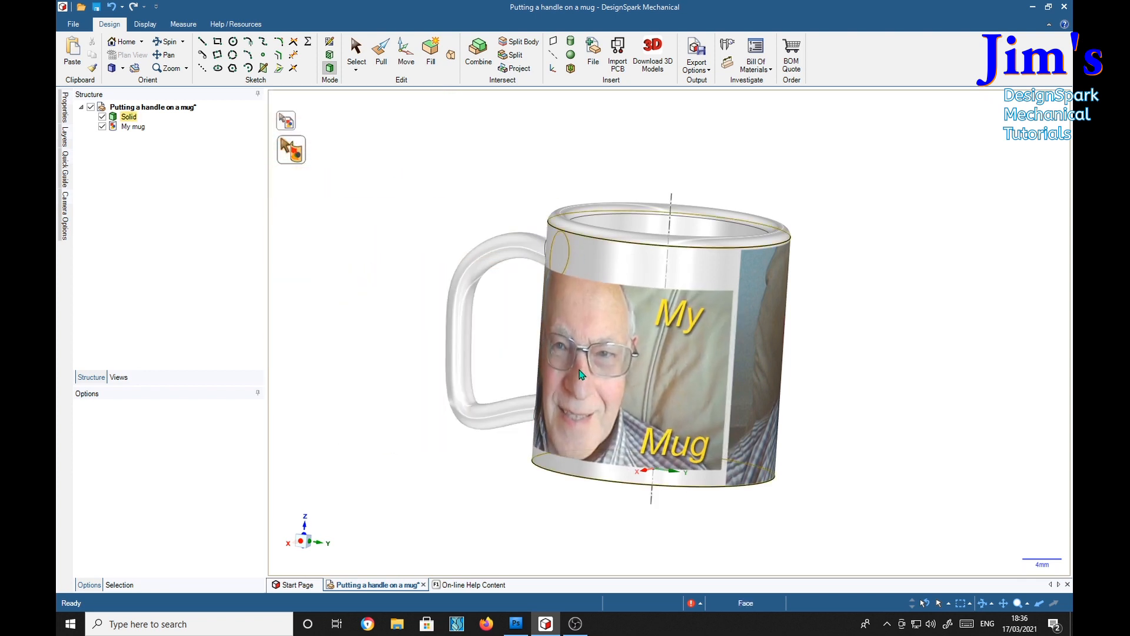
drag(579, 383, 594, 393)
click(593, 389)
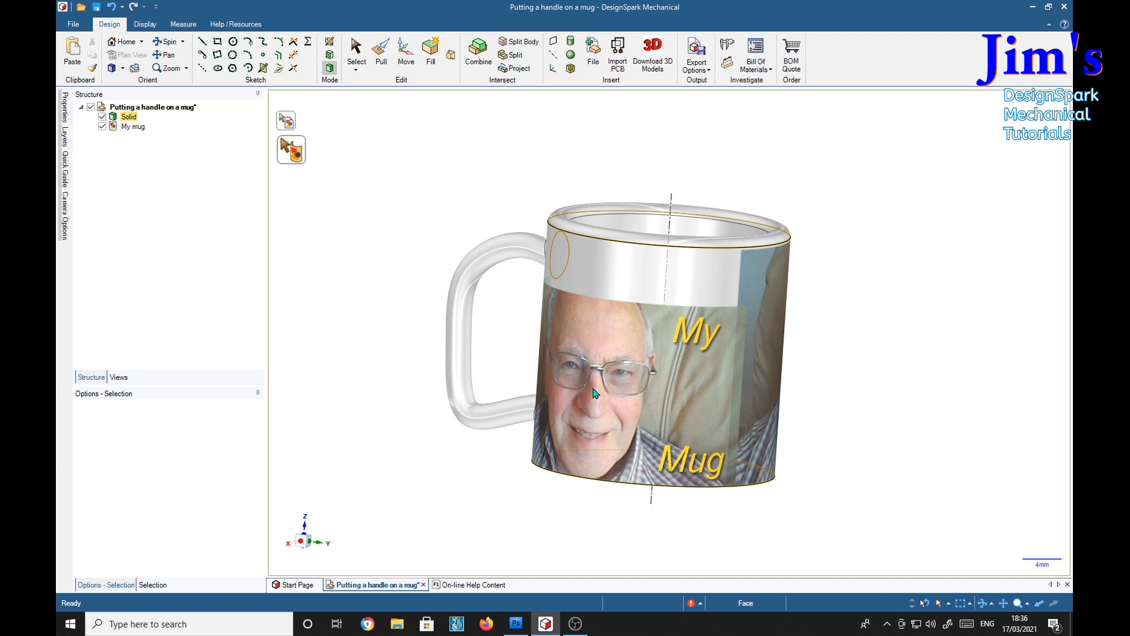
middle_drag(366, 430, 439, 356)
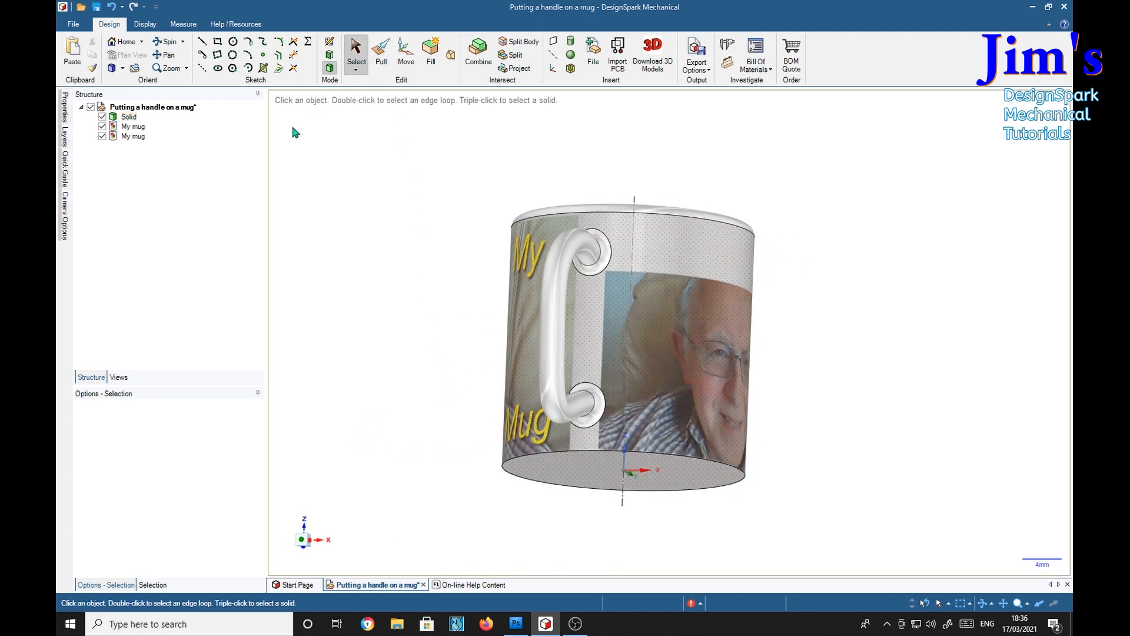
Step: Try to resize the second picture from its upper corner beside the handle, and undo the change
click(133, 136)
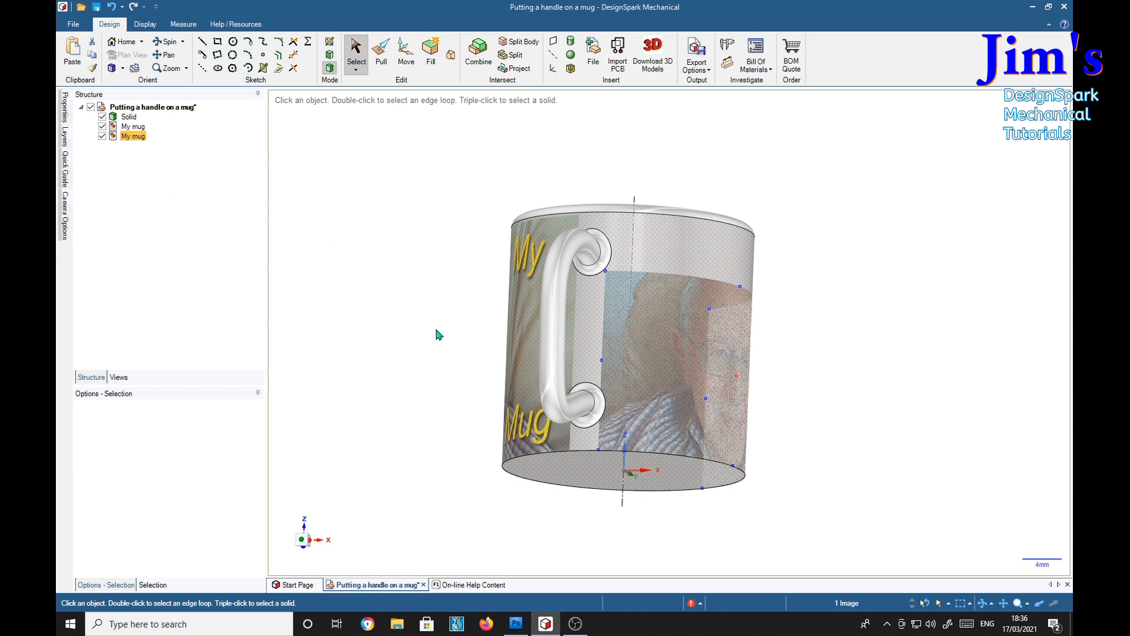
click(606, 272)
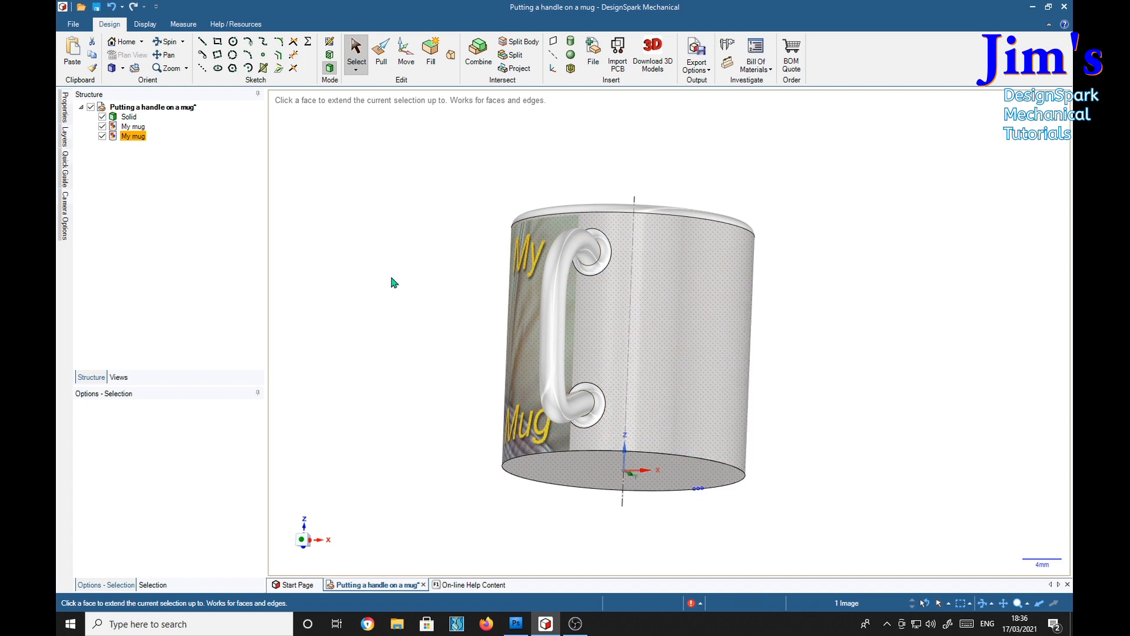
middle_drag(385, 332, 60, 351)
middle_drag(316, 396, 780, 344)
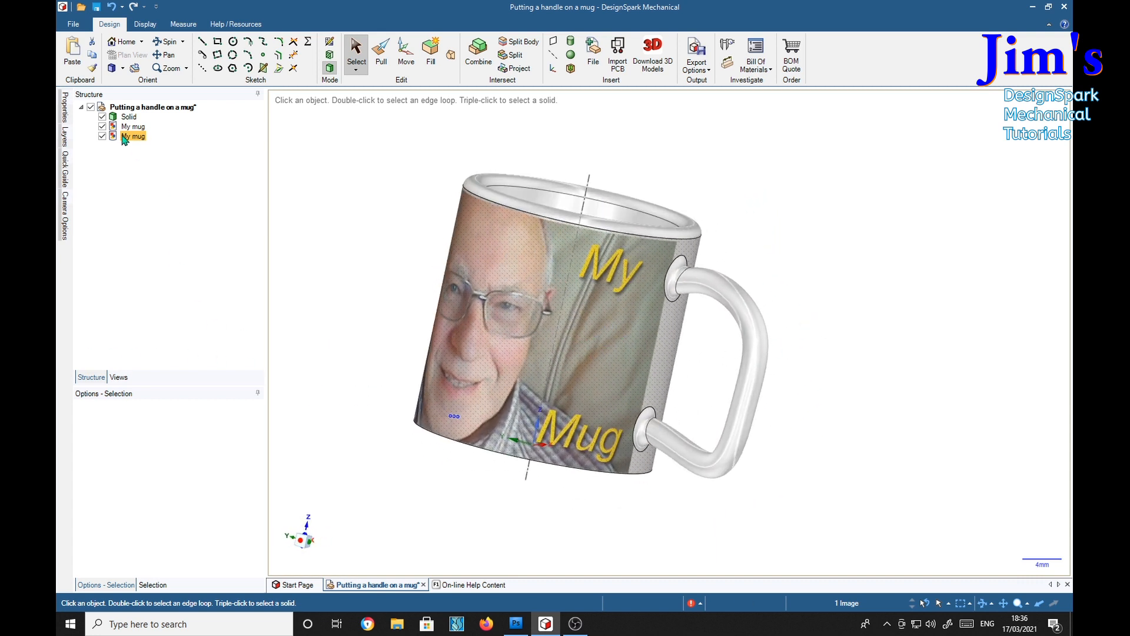
middle_drag(300, 316, 668, 292)
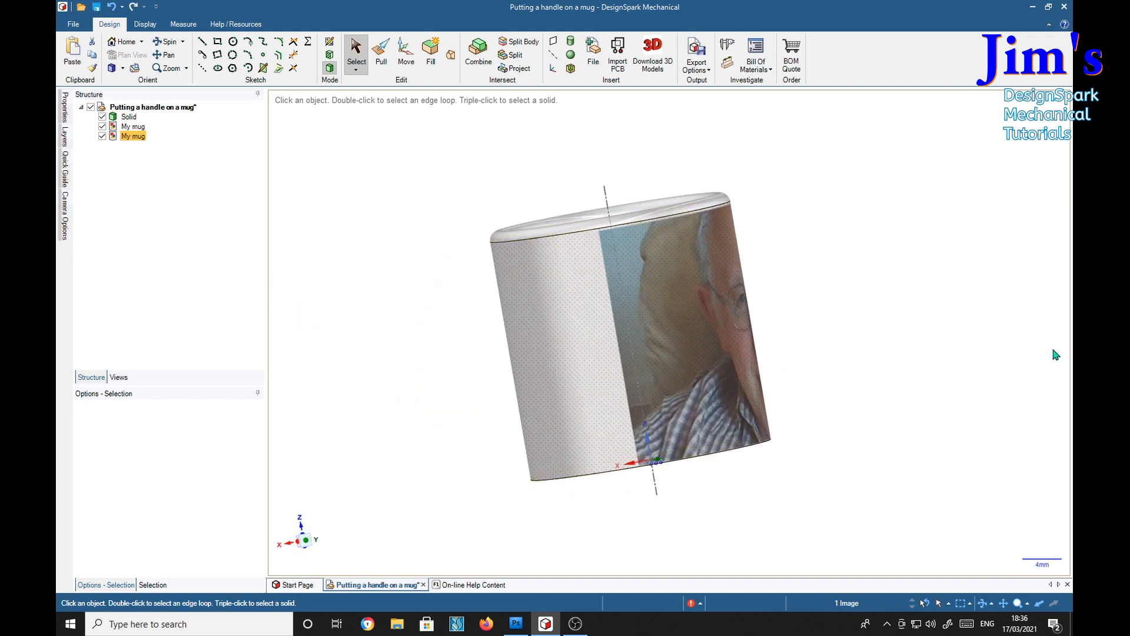
key(ctrl+z)
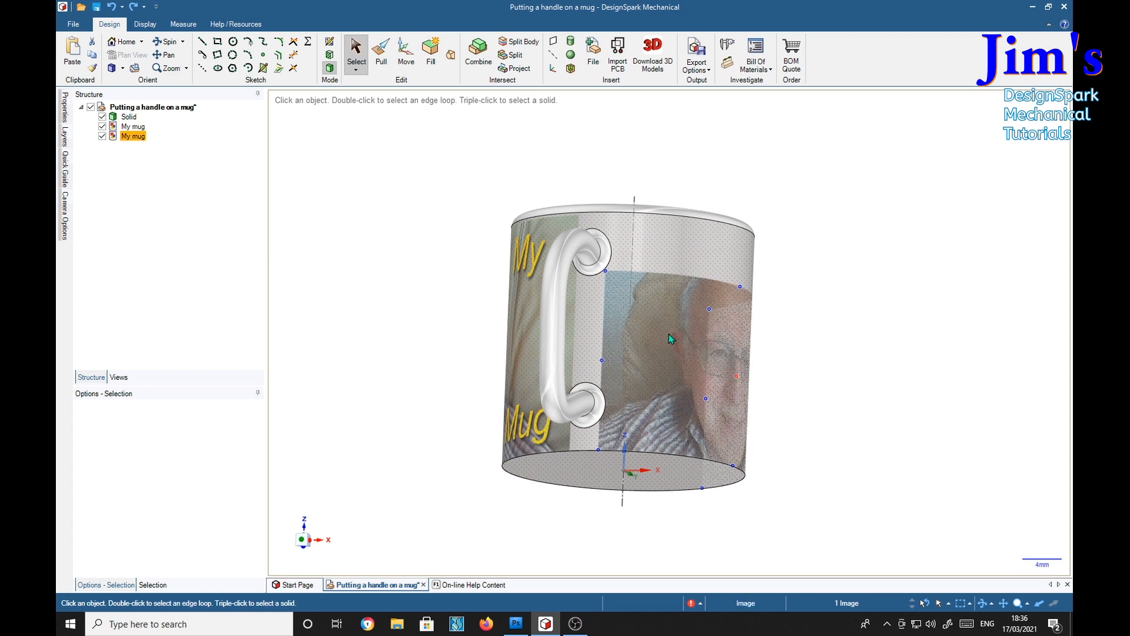
Step: Enlarge the second picture proportionally from its upper corner beside the handle until it reaches just below the rim, and clear the selection
mouse_move(605, 271)
shift+mouse_down()
mouse_move(591, 270)
mouse_move(579, 236)
mouse_move(537, 213)
shift+mouse_up()
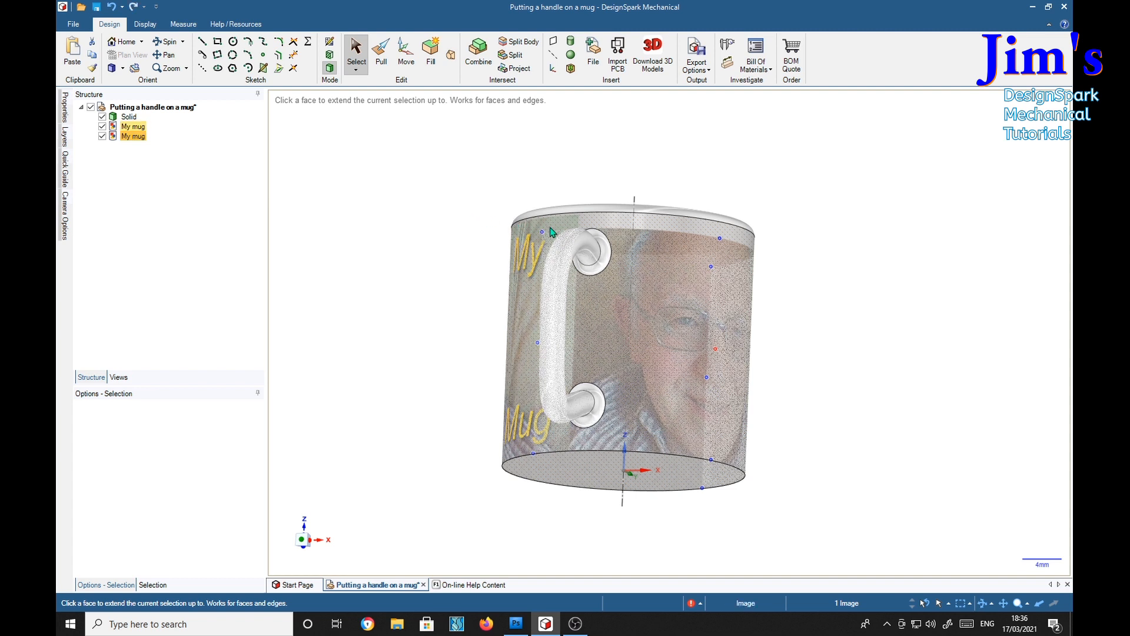
shift+drag(542, 233, 527, 225)
key(Escape)
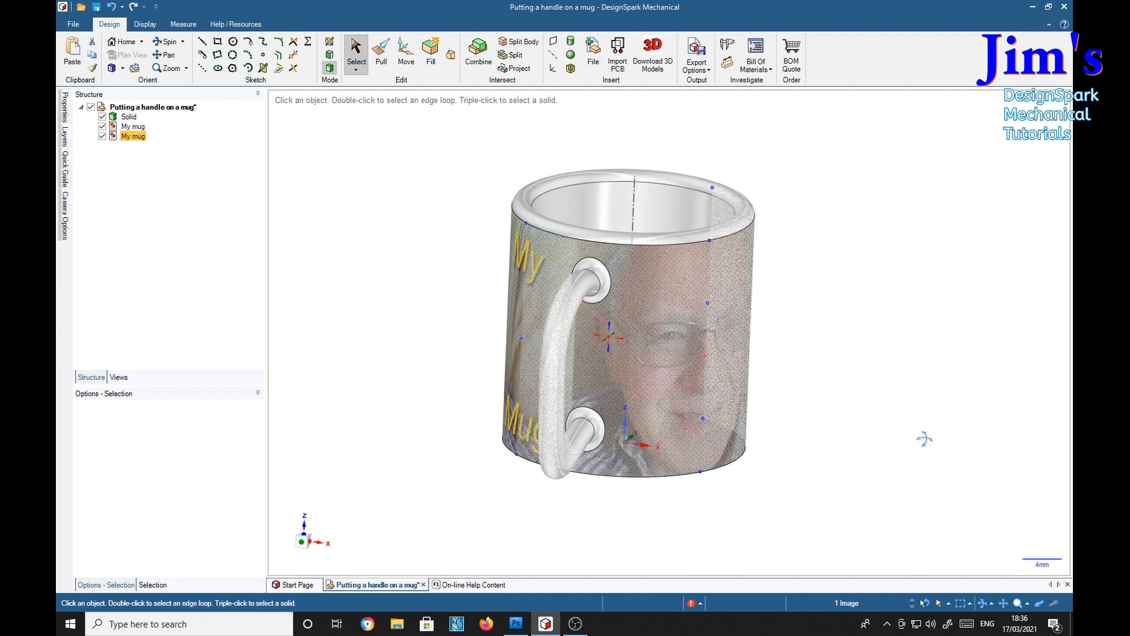
middle_drag(949, 415, 958, 443)
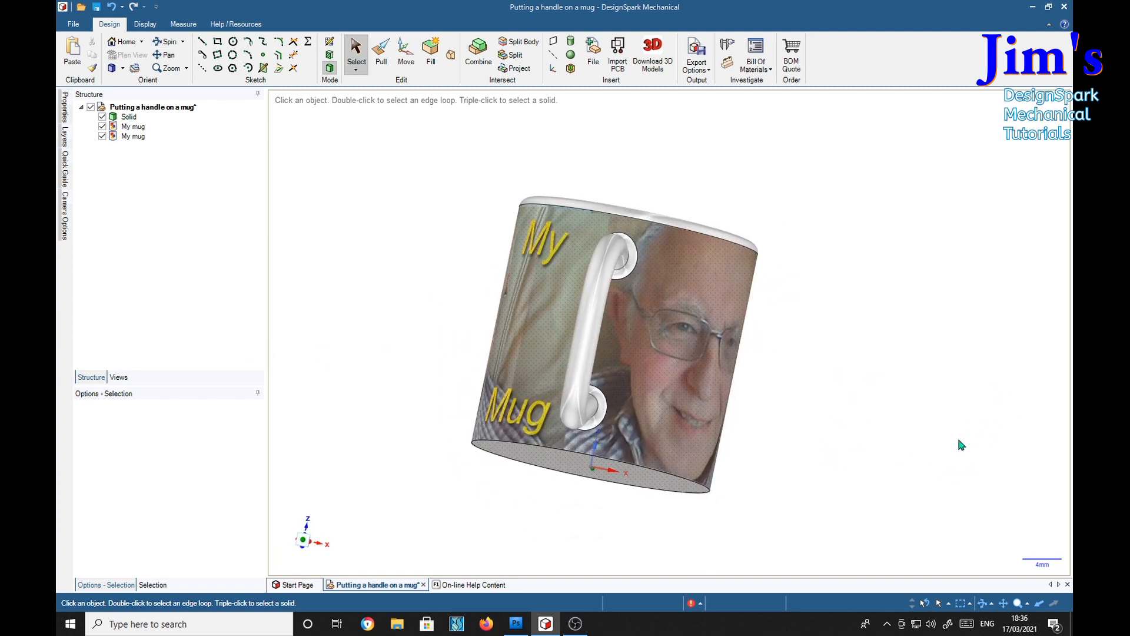
key(h)
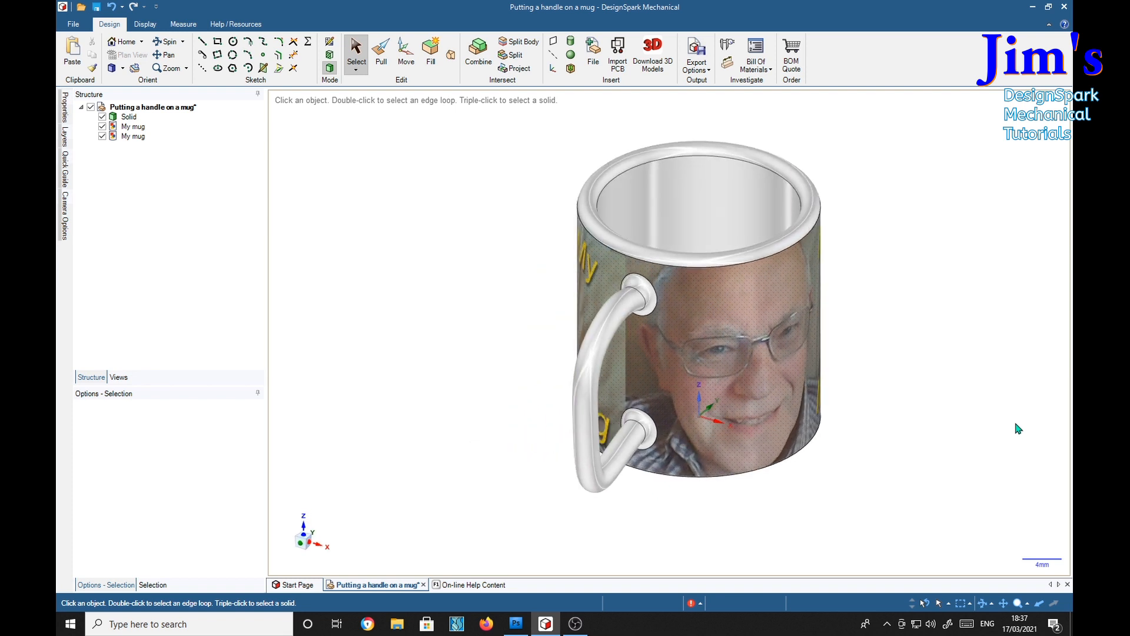